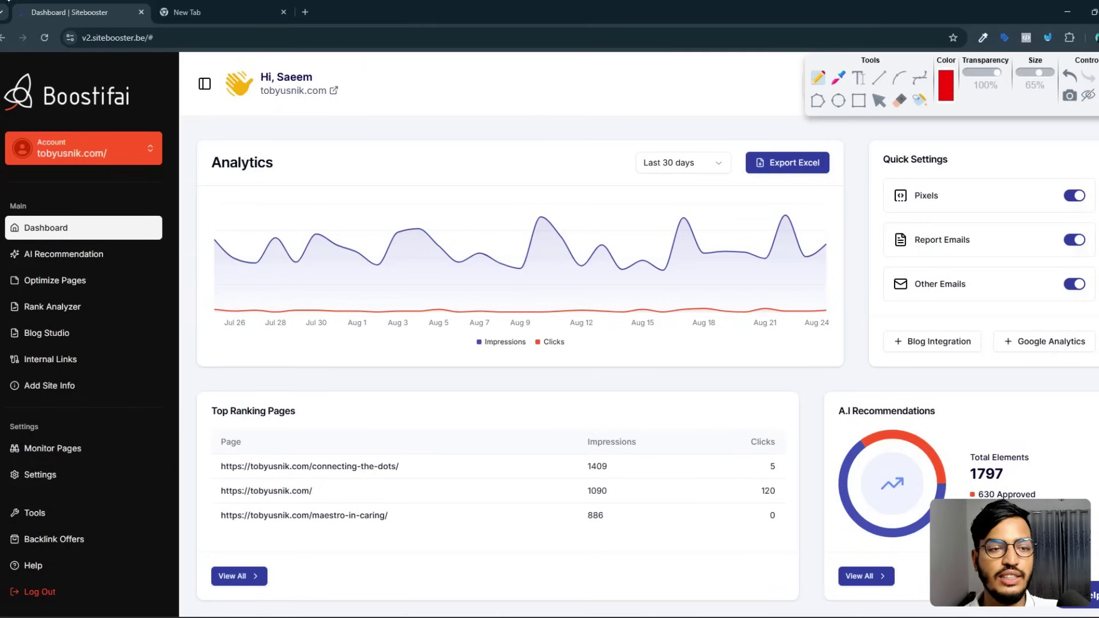
# Step: Mark the dashboard header, Boostifai logo and tobyusnik.com site name in red
pyautogui.moveTo(663, 81); pyautogui.dragTo(533, 53)
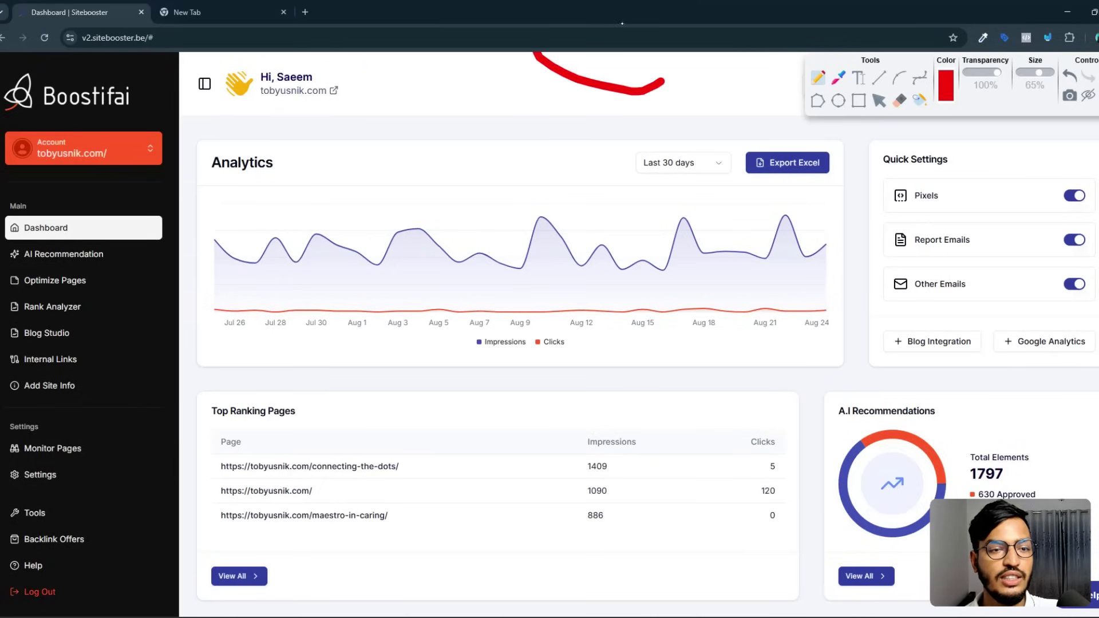
pyautogui.moveTo(25, 80)
pyautogui.mouseDown()
pyautogui.moveTo(13, 86)
pyautogui.moveTo(113, 109)
pyautogui.moveTo(18, 137)
pyautogui.moveTo(14, 92)
pyautogui.mouseUp()
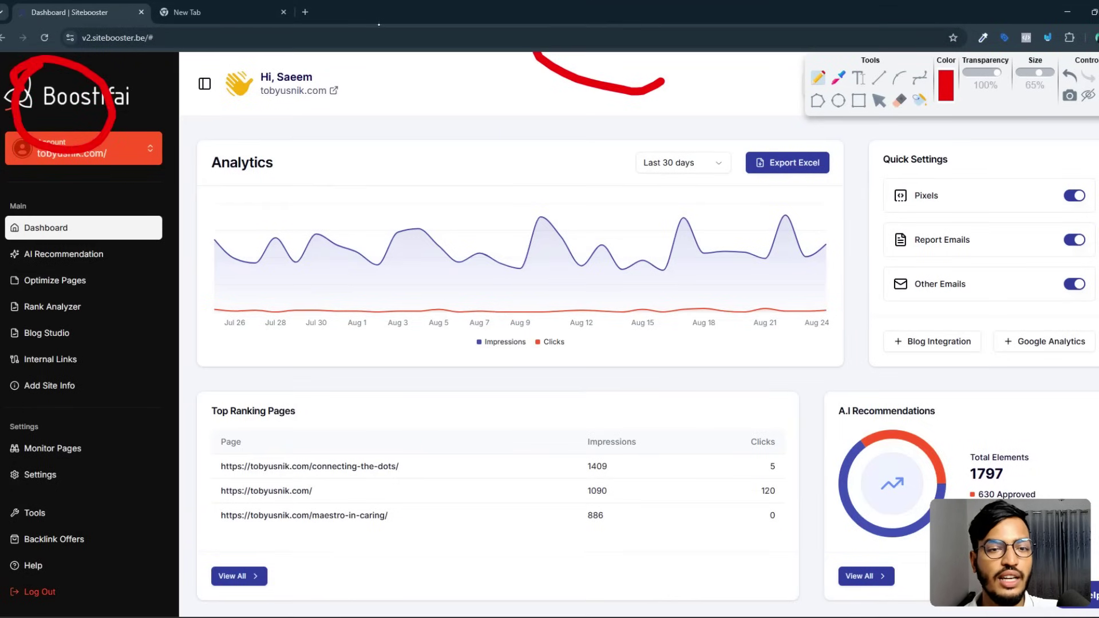
pyautogui.moveTo(342, 100); pyautogui.dragTo(376, 72)
pyautogui.moveTo(342, 109); pyautogui.dragTo(396, 75)
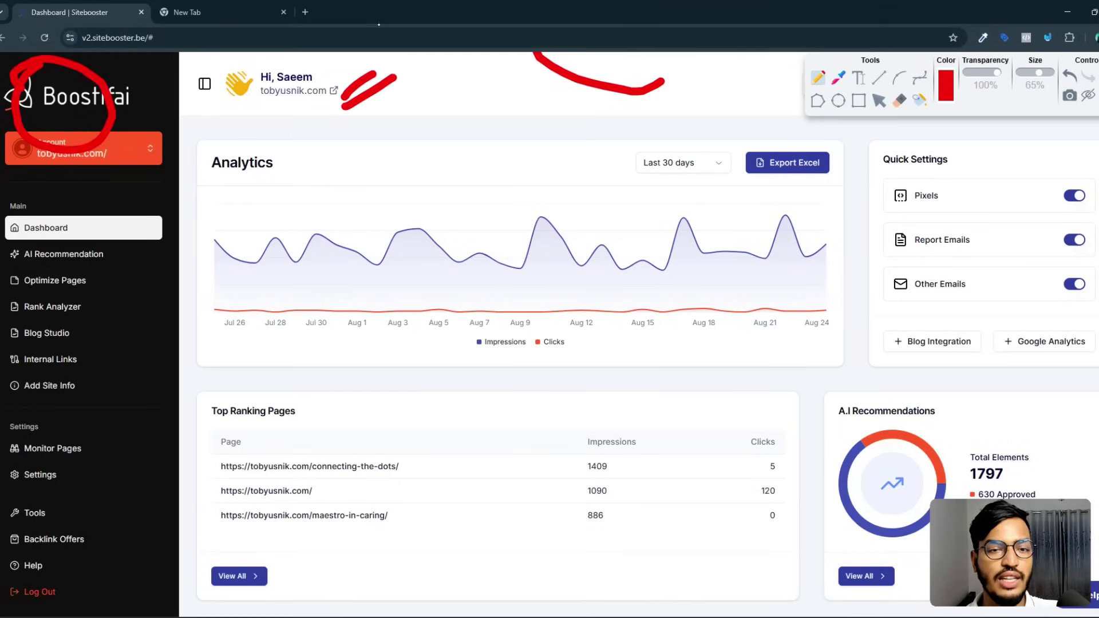
# Step: Circle the Analytics heading and trace the impressions trend and its Impressions and Clicks legend
pyautogui.moveTo(207, 136)
pyautogui.mouseDown()
pyautogui.moveTo(191, 146)
pyautogui.moveTo(252, 130)
pyautogui.moveTo(204, 159)
pyautogui.mouseUp()
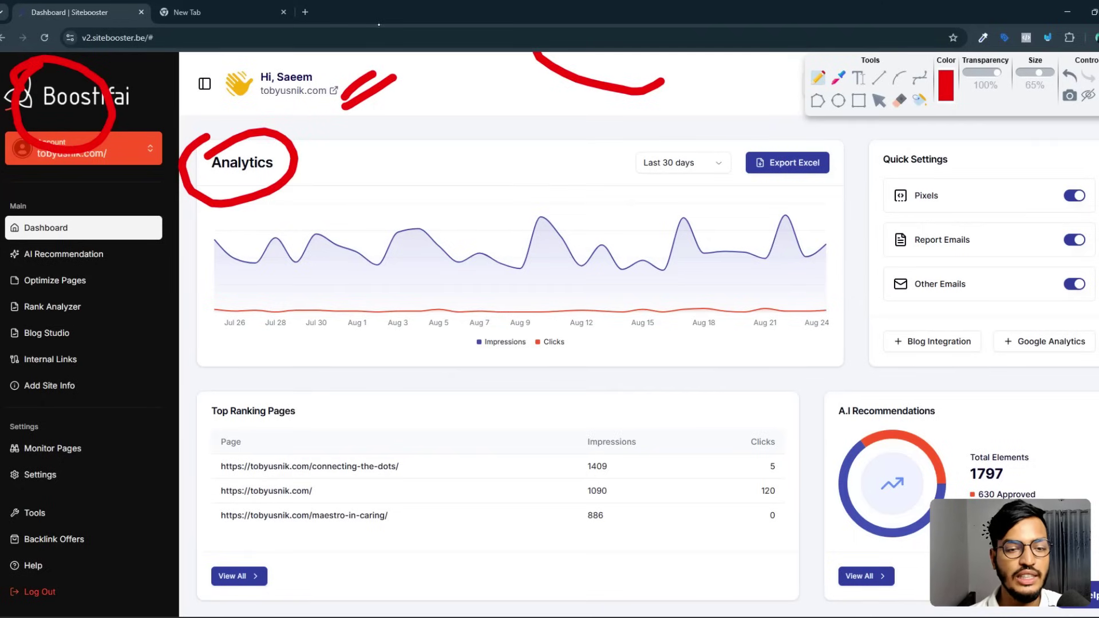
pyautogui.moveTo(212, 235)
pyautogui.mouseDown()
pyautogui.moveTo(261, 257)
pyautogui.moveTo(309, 220)
pyautogui.moveTo(546, 220)
pyautogui.moveTo(721, 202)
pyautogui.moveTo(795, 229)
pyautogui.mouseUp()
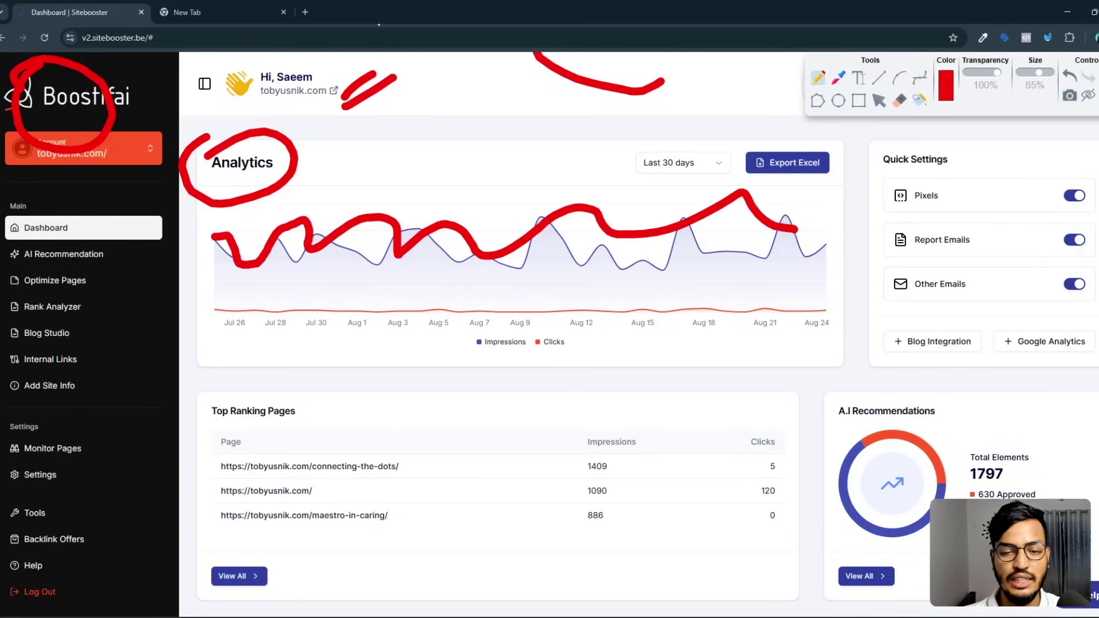
pyautogui.moveTo(432, 359); pyautogui.dragTo(481, 317)
pyautogui.moveTo(526, 355); pyautogui.dragTo(559, 330)
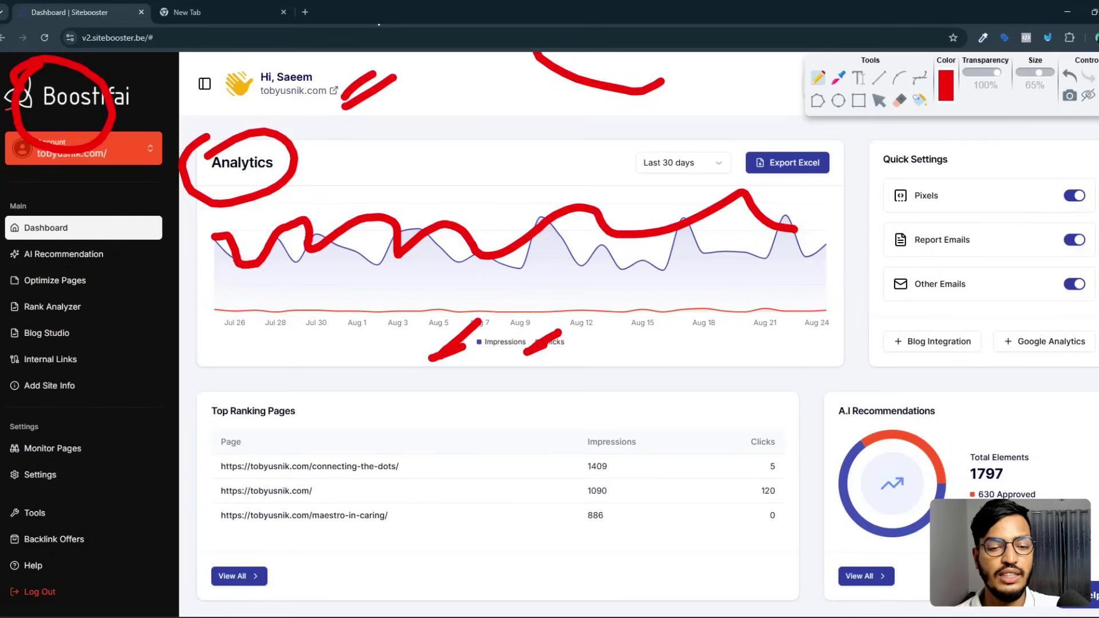
# Step: Mark the Top Ranking Pages heading and circle its Impressions and Clicks columns
pyautogui.moveTo(298, 414); pyautogui.dragTo(350, 395)
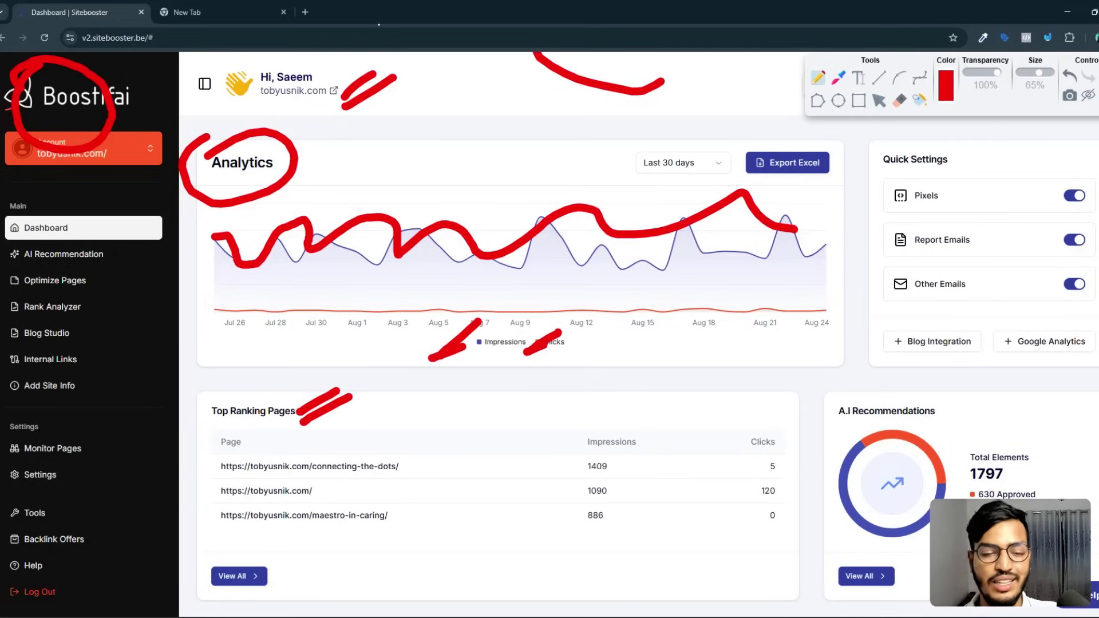
pyautogui.moveTo(598, 427)
pyautogui.mouseDown()
pyautogui.moveTo(547, 486)
pyautogui.moveTo(655, 475)
pyautogui.moveTo(587, 409)
pyautogui.mouseUp()
pyautogui.moveTo(704, 476)
pyautogui.mouseDown()
pyautogui.moveTo(742, 415)
pyautogui.moveTo(830, 449)
pyautogui.moveTo(726, 412)
pyautogui.mouseUp()
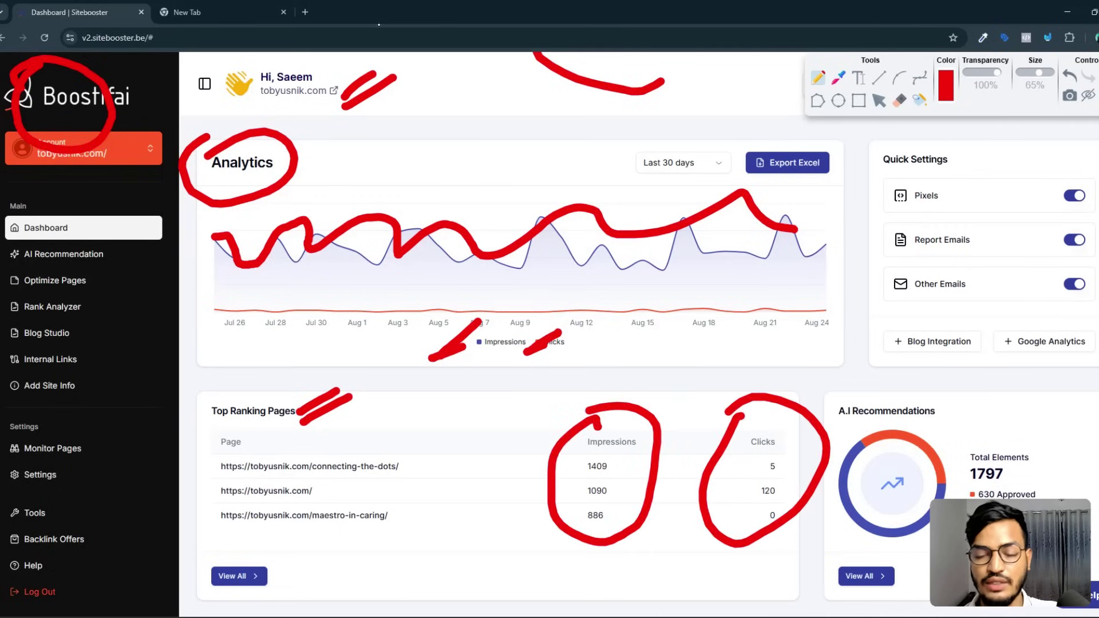
# Step: Scroll to Recent Blog Posts and circle the 32 Posts count
pyautogui.scroll(-6, 456, 176)
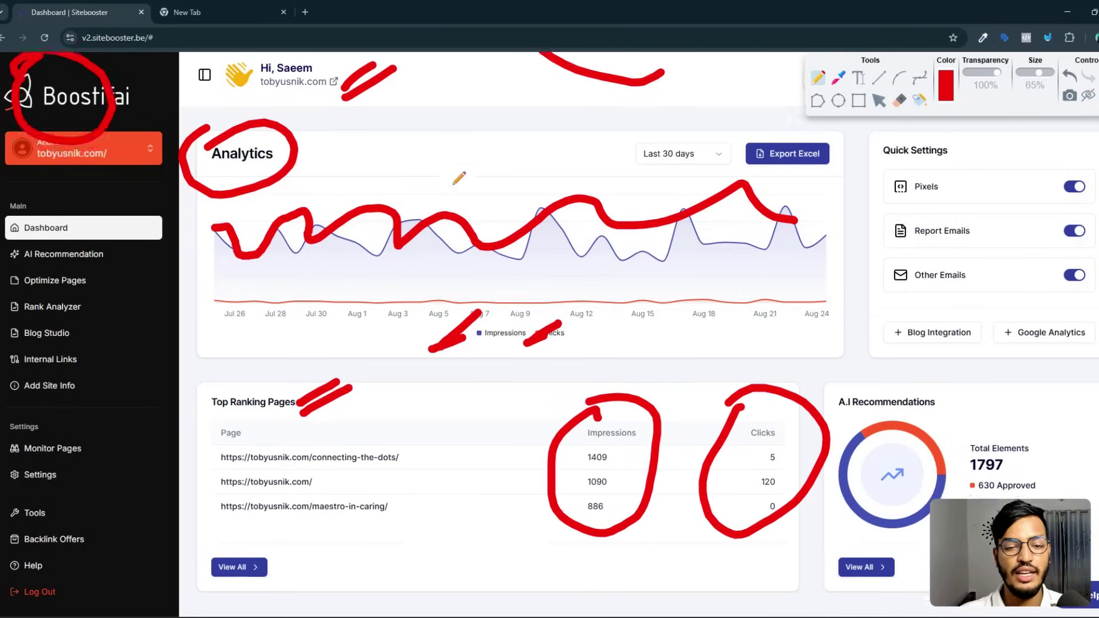
pyautogui.scroll(-3, 393, 254)
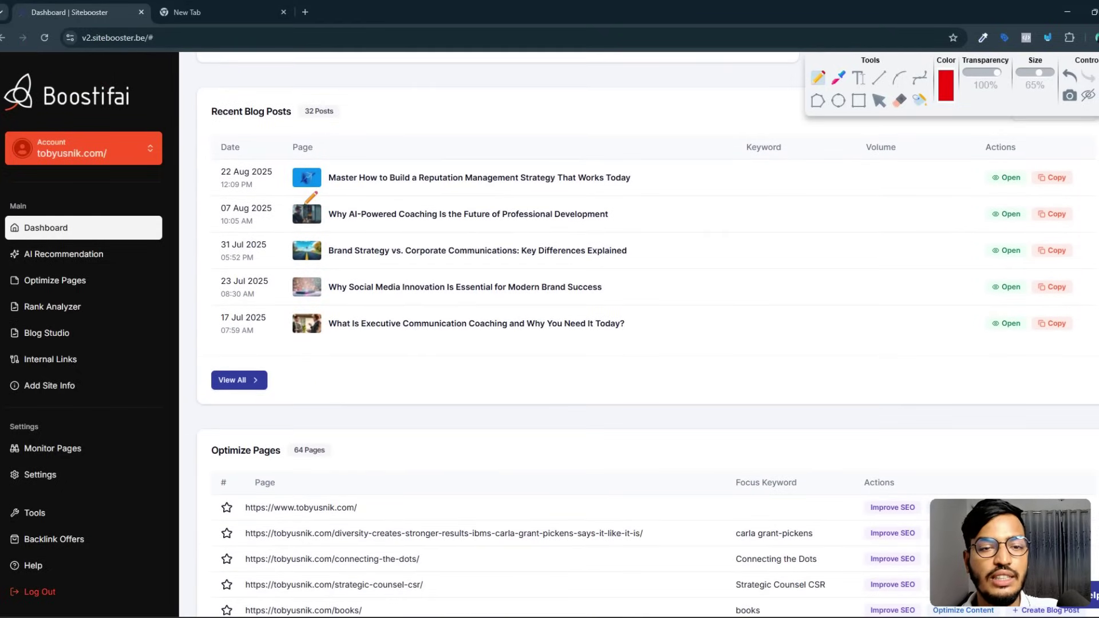
pyautogui.moveTo(328, 113); pyautogui.dragTo(365, 90)
pyautogui.moveTo(323, 128)
pyautogui.mouseDown()
pyautogui.moveTo(366, 107)
pyautogui.moveTo(306, 88)
pyautogui.moveTo(277, 138)
pyautogui.moveTo(352, 106)
pyautogui.mouseUp()
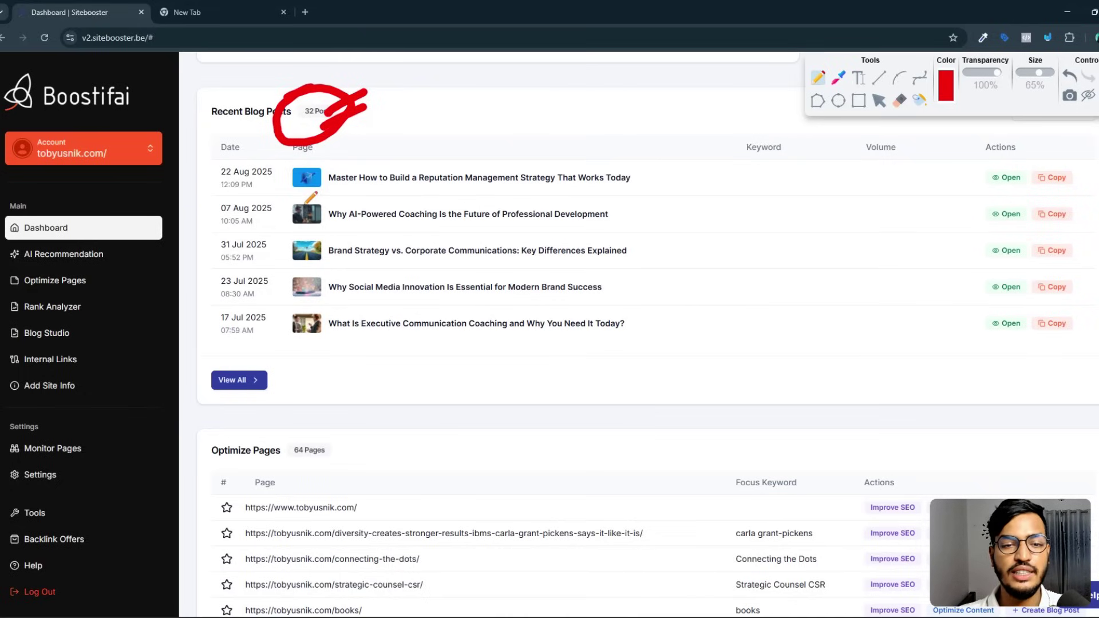
pyautogui.moveTo(323, 160); pyautogui.dragTo(356, 135)
pyautogui.moveTo(339, 168); pyautogui.dragTo(354, 159)
# Step: Underline the first blog post title and loop the Date column
pyautogui.moveTo(639, 175); pyautogui.dragTo(672, 159)
pyautogui.moveTo(640, 185); pyautogui.dragTo(692, 169)
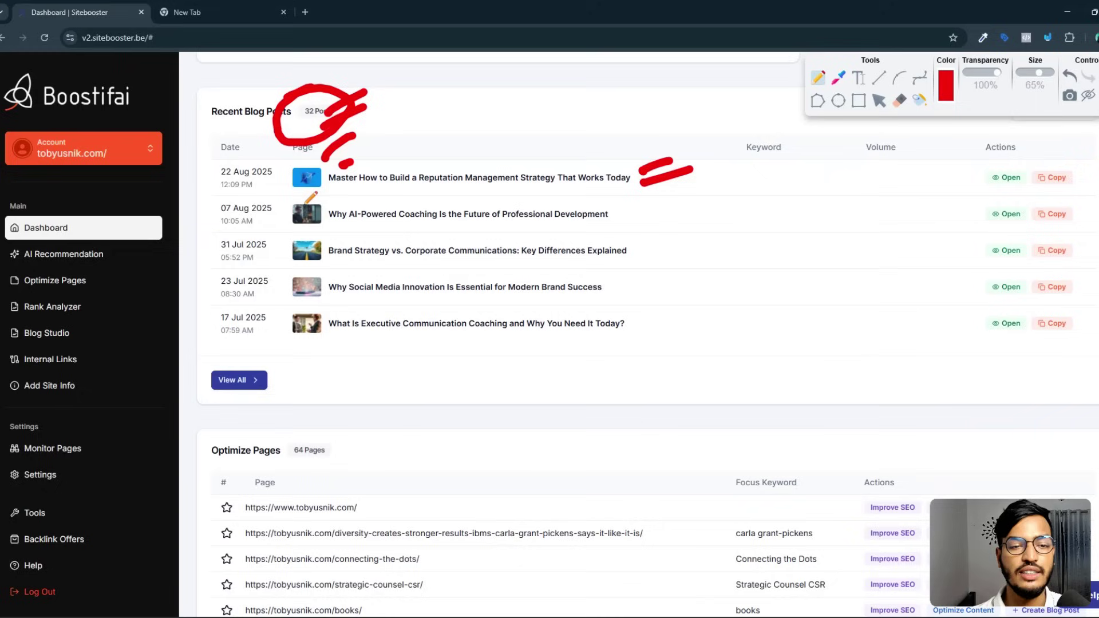
pyautogui.moveTo(237, 148)
pyautogui.mouseDown()
pyautogui.moveTo(241, 349)
pyautogui.moveTo(306, 212)
pyautogui.moveTo(230, 150)
pyautogui.mouseUp()
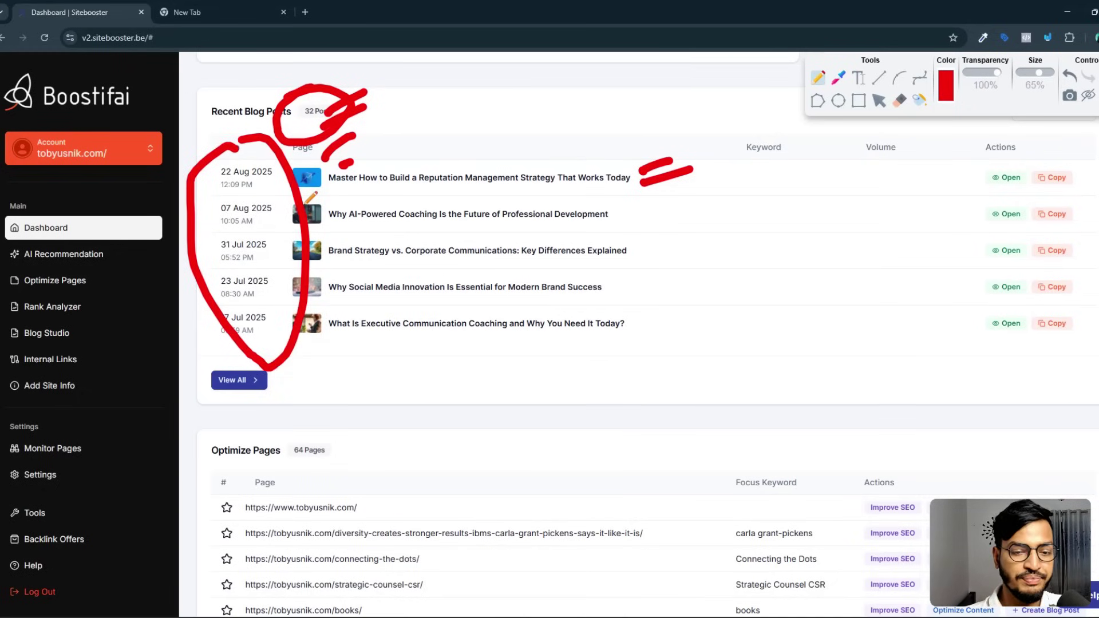
# Step: Loop the Optimize Pages table, then circle the A.I Recommendations heading and its 1797/630/1167 totals
pyautogui.scroll(-5, 309, 197)
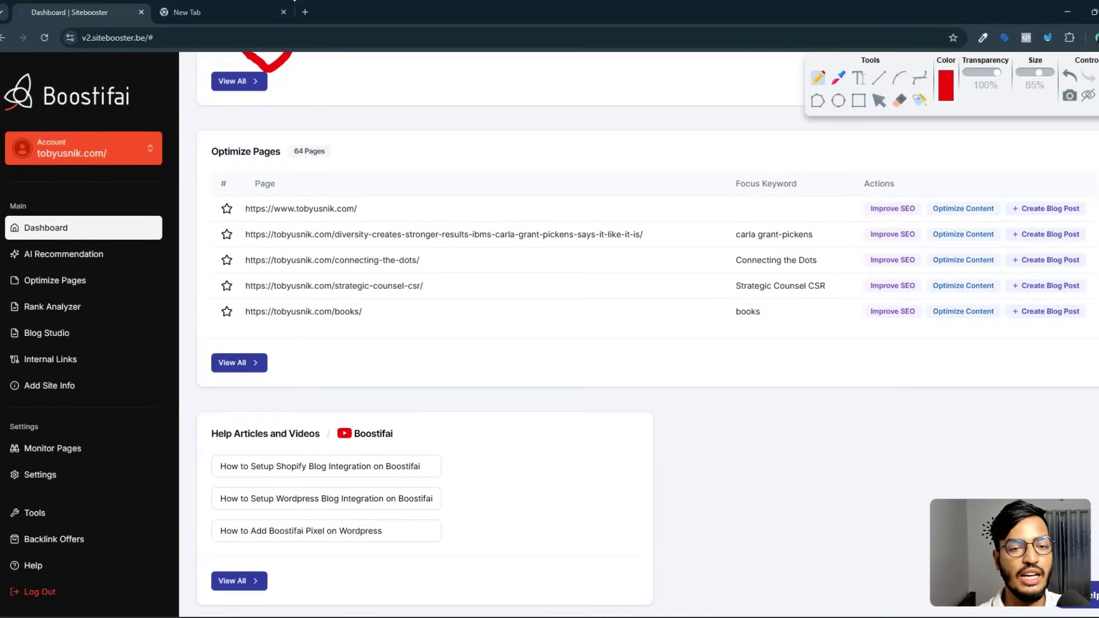
pyautogui.moveTo(308, 140)
pyautogui.mouseDown()
pyautogui.moveTo(187, 239)
pyautogui.moveTo(613, 346)
pyautogui.moveTo(1064, 365)
pyautogui.moveTo(598, 53)
pyautogui.moveTo(174, 167)
pyautogui.mouseUp()
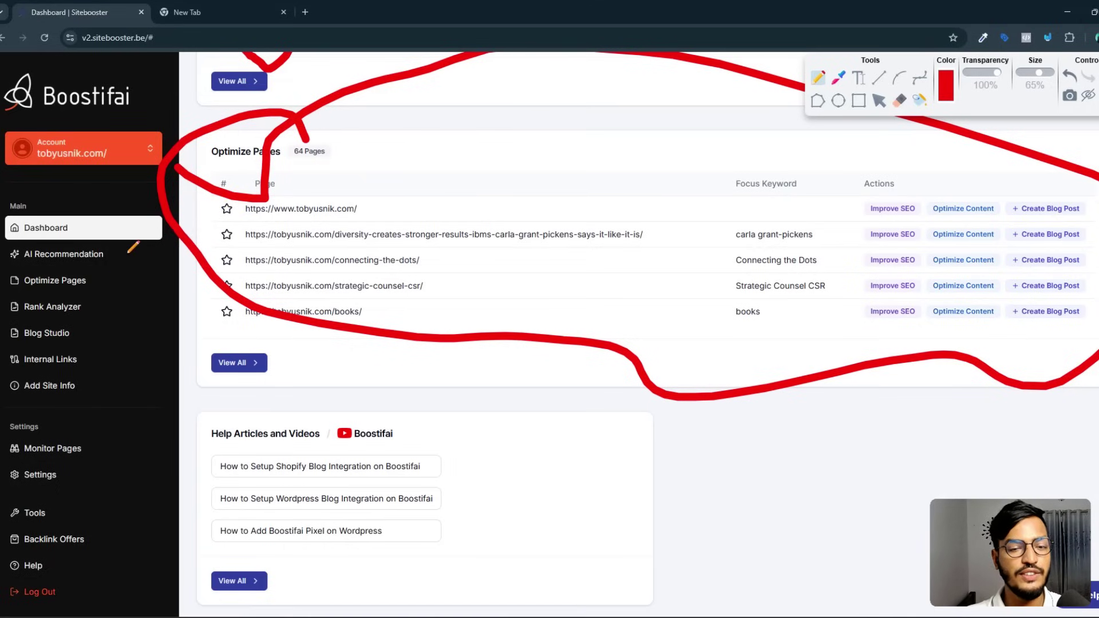
pyautogui.scroll(12, 654, 236)
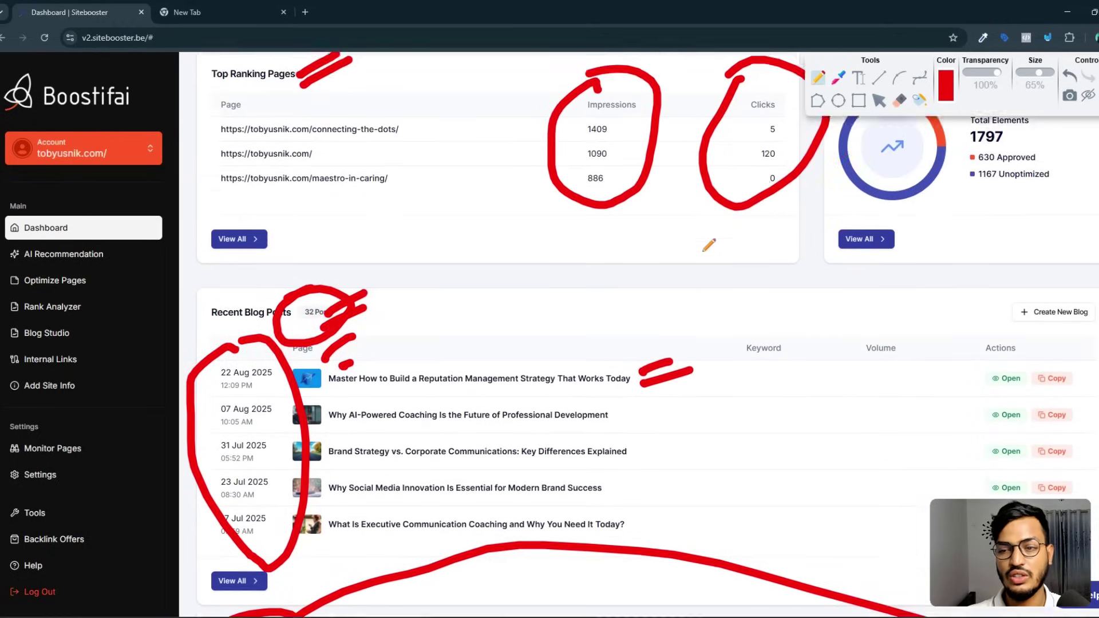
pyautogui.moveTo(949, 234); pyautogui.dragTo(1013, 196)
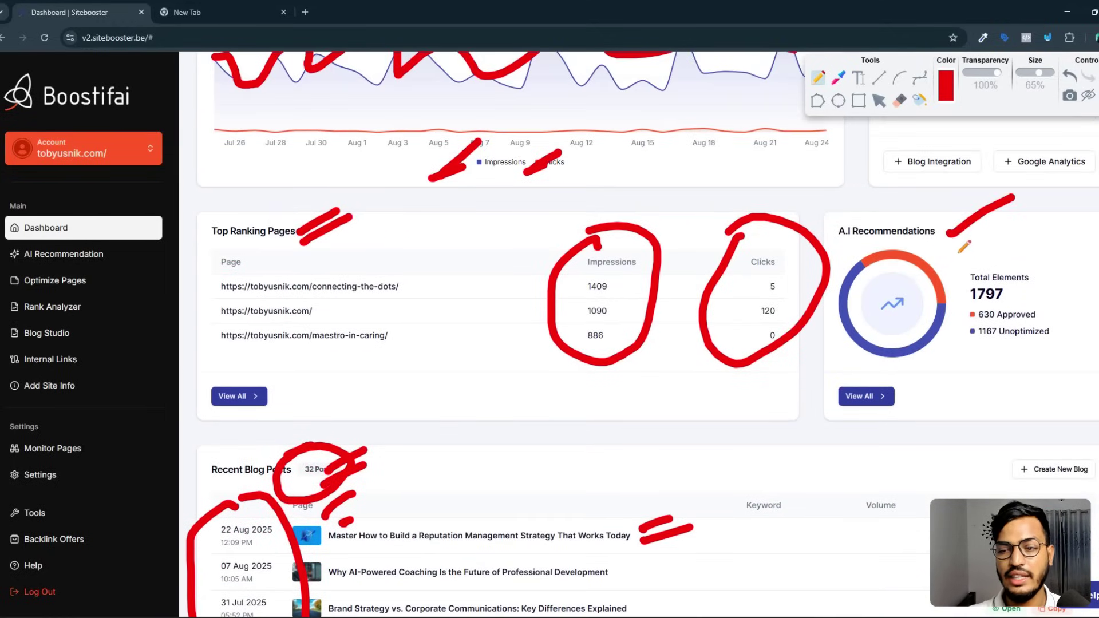
pyautogui.moveTo(959, 251); pyautogui.dragTo(1012, 218)
pyautogui.moveTo(967, 252)
pyautogui.mouseDown()
pyautogui.moveTo(999, 369)
pyautogui.moveTo(1059, 266)
pyautogui.moveTo(960, 256)
pyautogui.mouseUp()
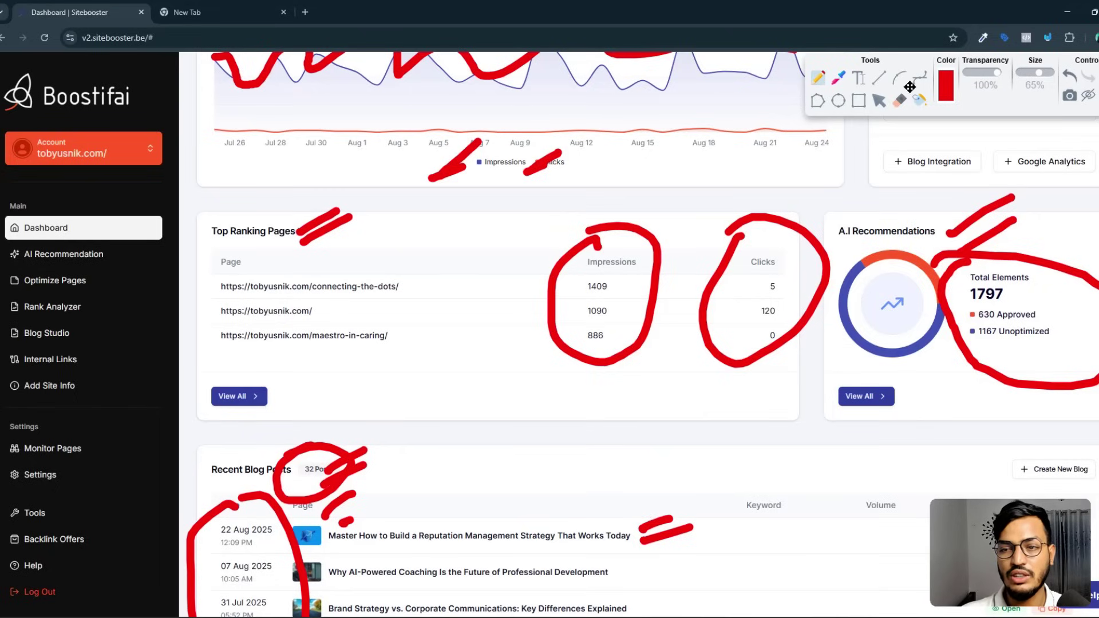
pyautogui.click(879, 101)
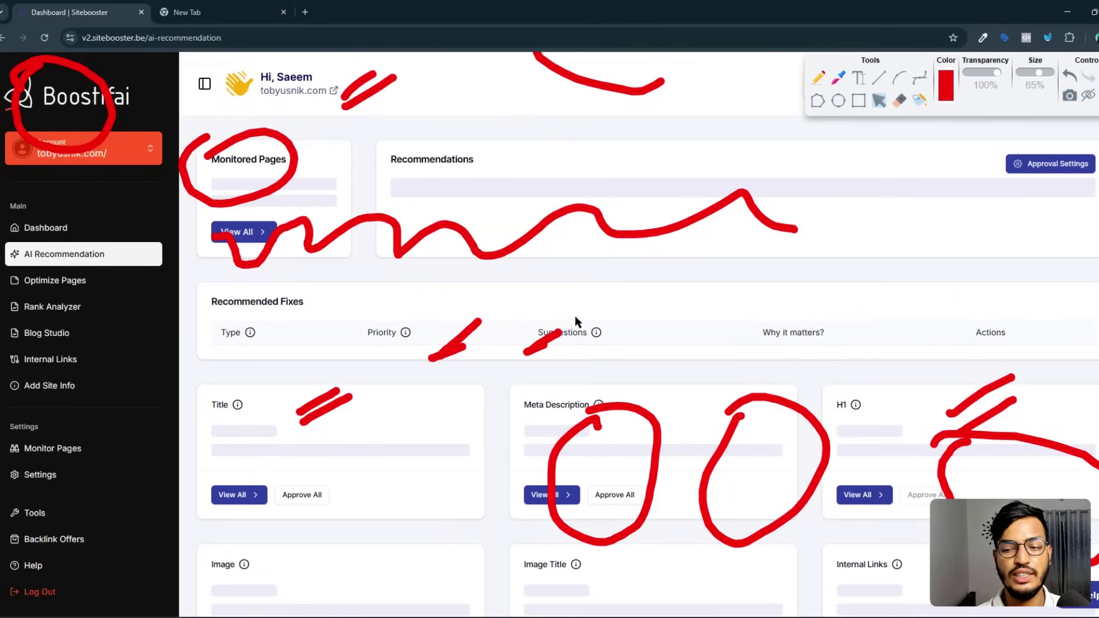
# Step: On the AI Recommendation page, clear all existing red ink and resume drawing
pyautogui.click(154, 254)
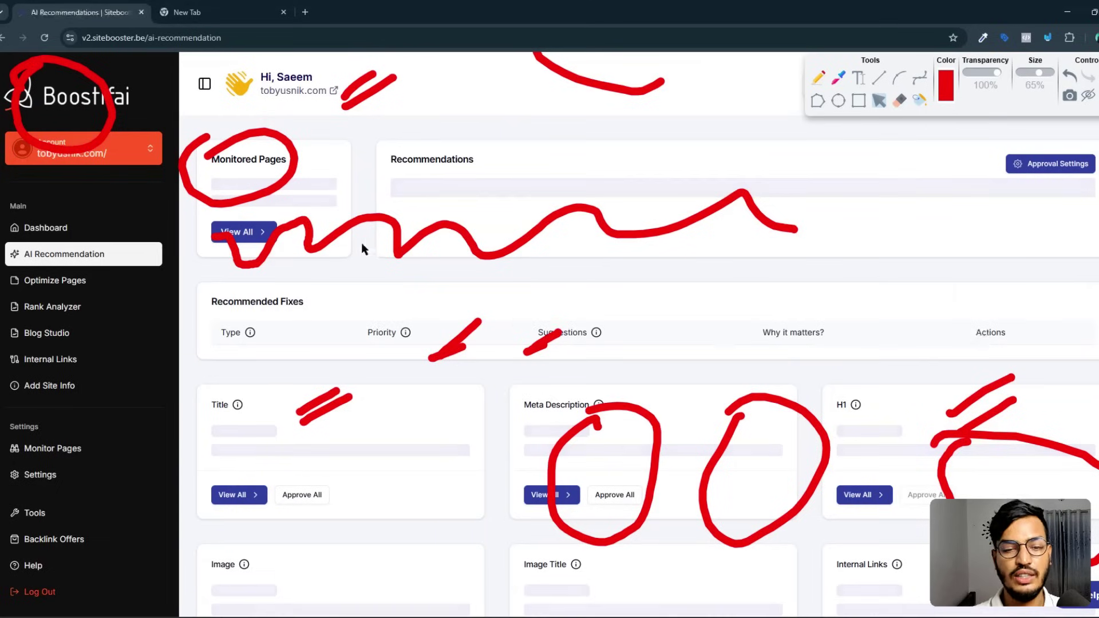
pyautogui.click(835, 102)
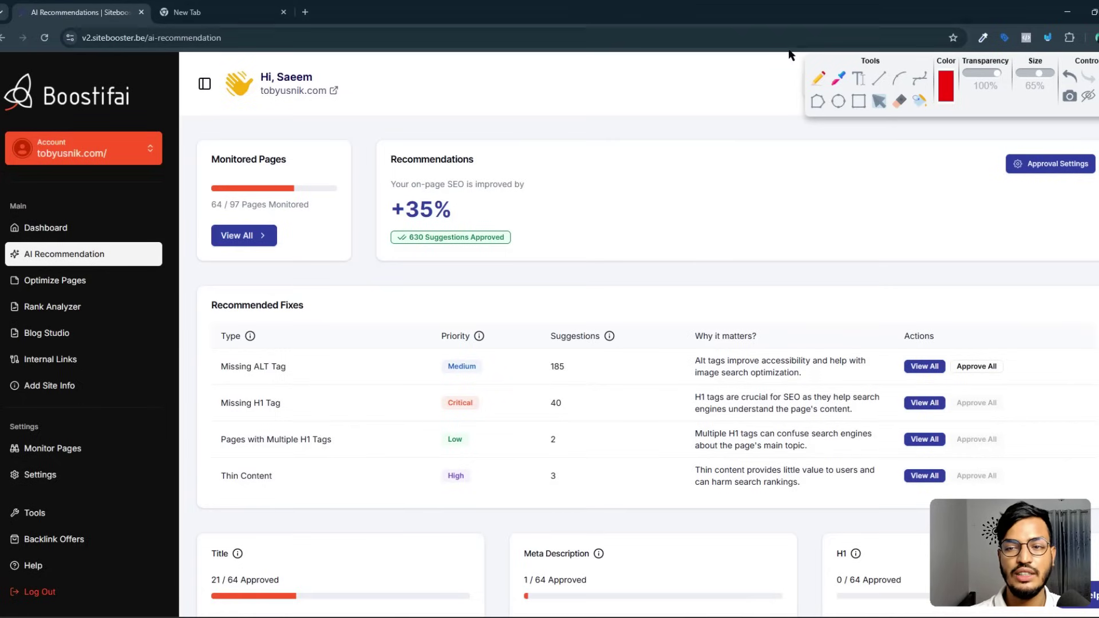
pyautogui.click(818, 78)
# Step: Circle the +35% SEO improvement figure and link it to the Recommended Fixes table
pyautogui.scroll(-2, 515, 149)
pyautogui.scroll(2, 481, 122)
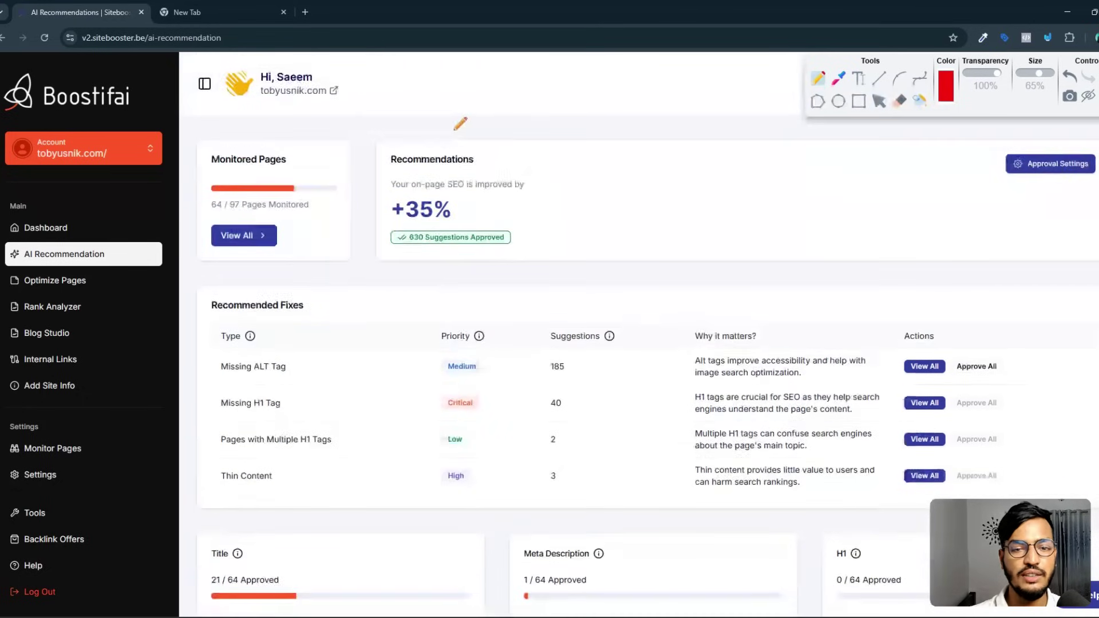
pyautogui.moveTo(379, 147)
pyautogui.mouseDown()
pyautogui.moveTo(396, 295)
pyautogui.moveTo(400, 178)
pyautogui.moveTo(303, 196)
pyautogui.mouseUp()
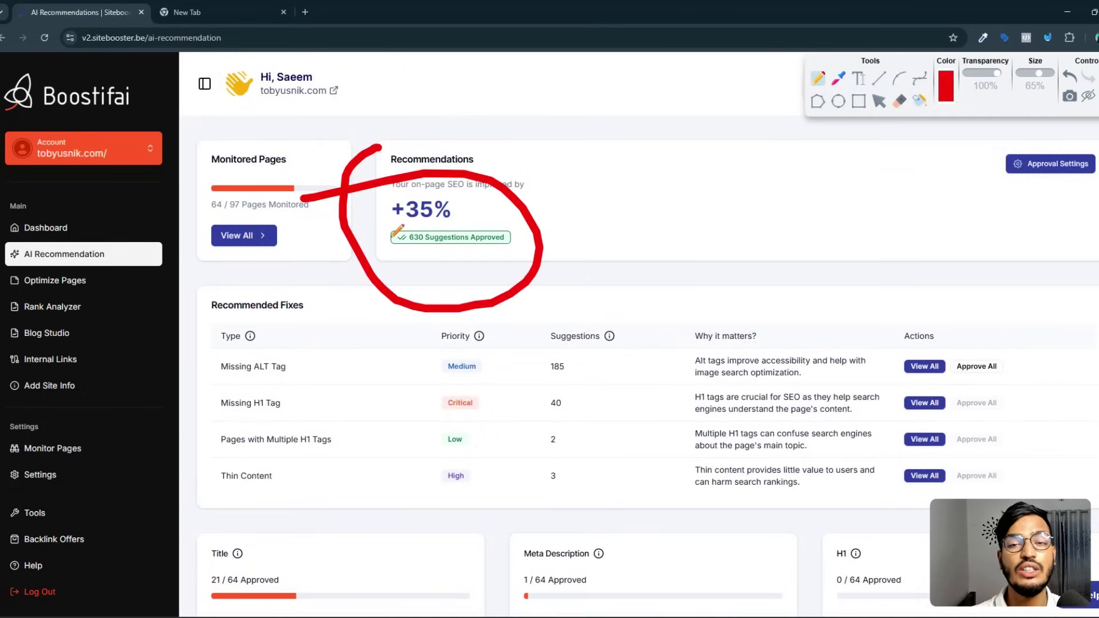
pyautogui.scroll(-3, 393, 252)
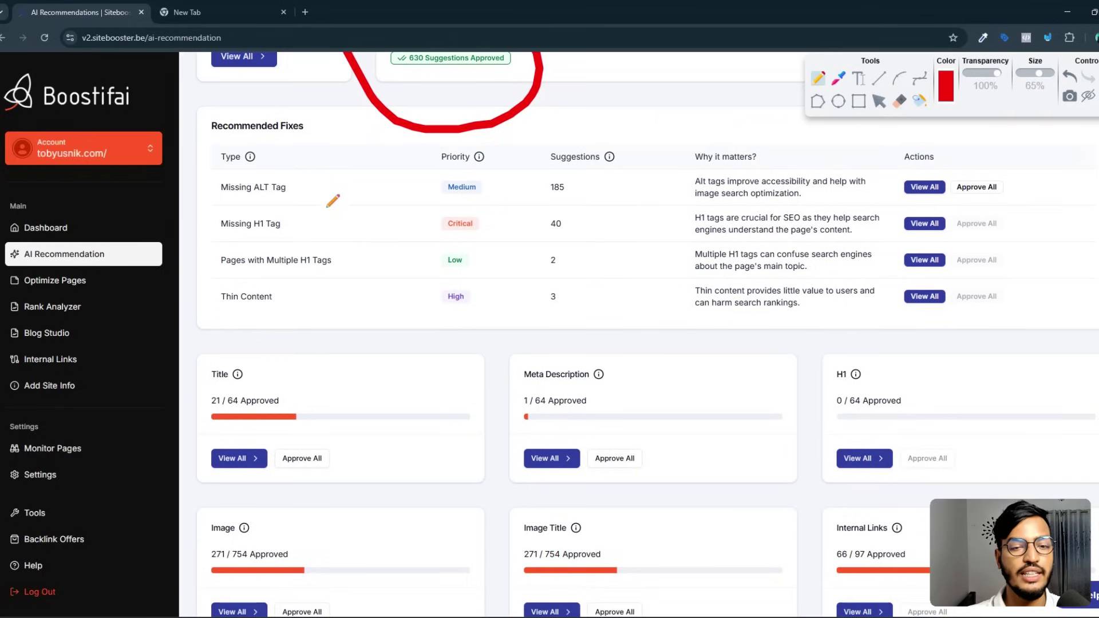
pyautogui.moveTo(311, 130); pyautogui.dragTo(384, 105)
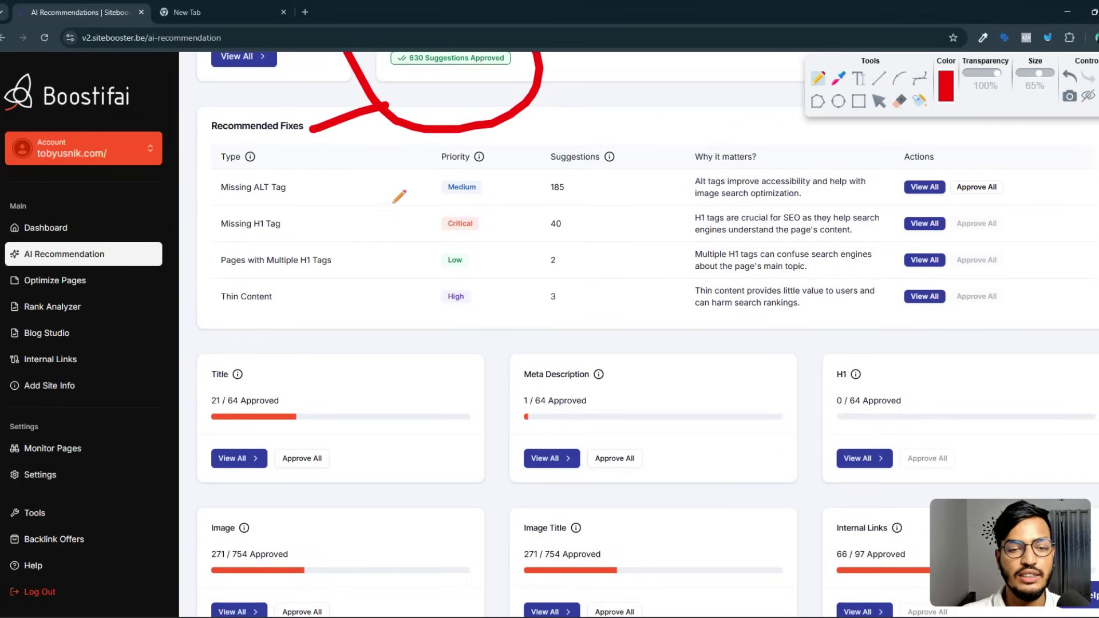
pyautogui.moveTo(198, 159)
pyautogui.mouseDown()
pyautogui.moveTo(478, 246)
pyautogui.moveTo(40, 189)
pyautogui.mouseUp()
# Step: Stroke across the Title, Meta Description, H1, Image, Image Title and remaining approval cards
pyautogui.scroll(-3, 372, 286)
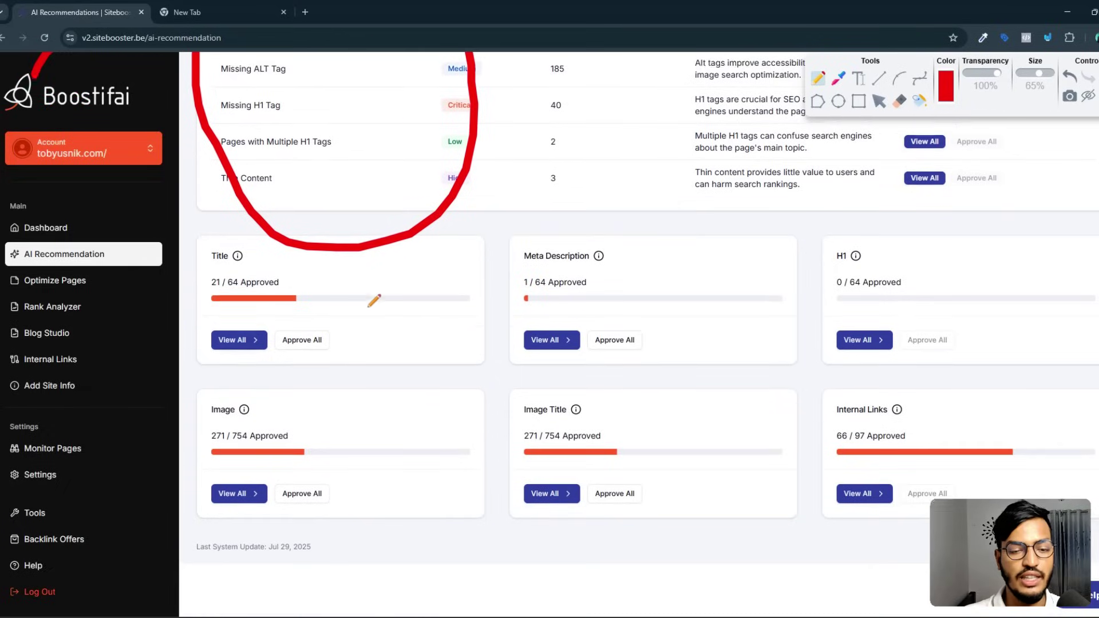
pyautogui.moveTo(316, 228); pyautogui.dragTo(495, 168)
pyautogui.moveTo(660, 218); pyautogui.dragTo(725, 178)
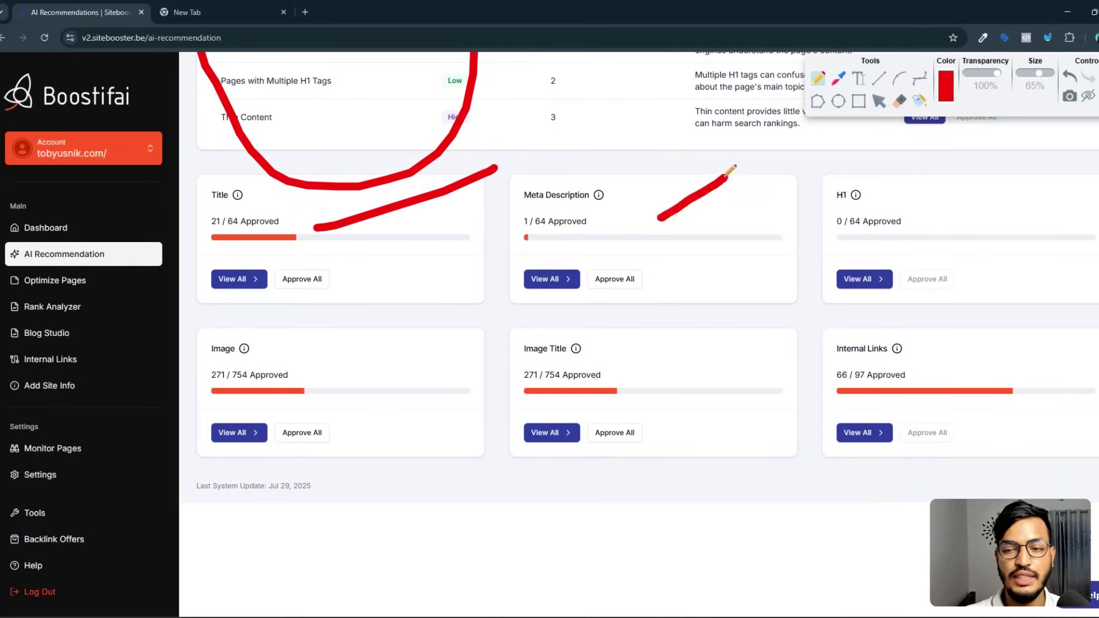
pyautogui.moveTo(951, 197); pyautogui.dragTo(1005, 155)
pyautogui.moveTo(324, 372); pyautogui.dragTo(467, 287)
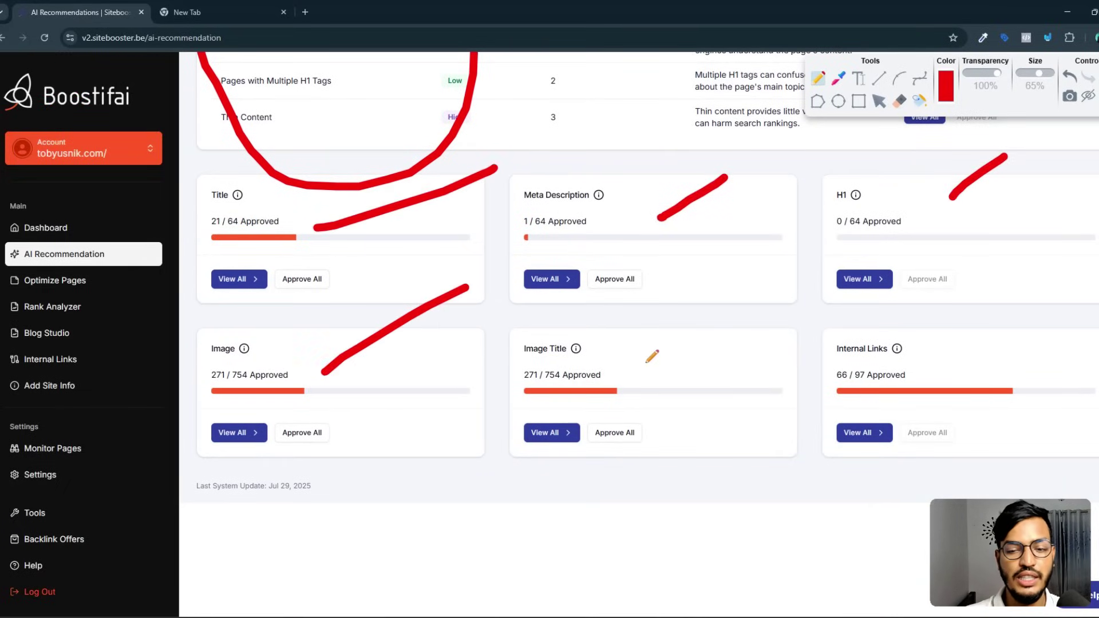
pyautogui.moveTo(645, 364); pyautogui.dragTo(794, 291)
pyautogui.moveTo(957, 372); pyautogui.dragTo(1087, 273)
# Step: Point out Optimize Pages, Rank Analyzer and Blog Studio in the sidebar with red marks
pyautogui.scroll(-2, 1025, 290)
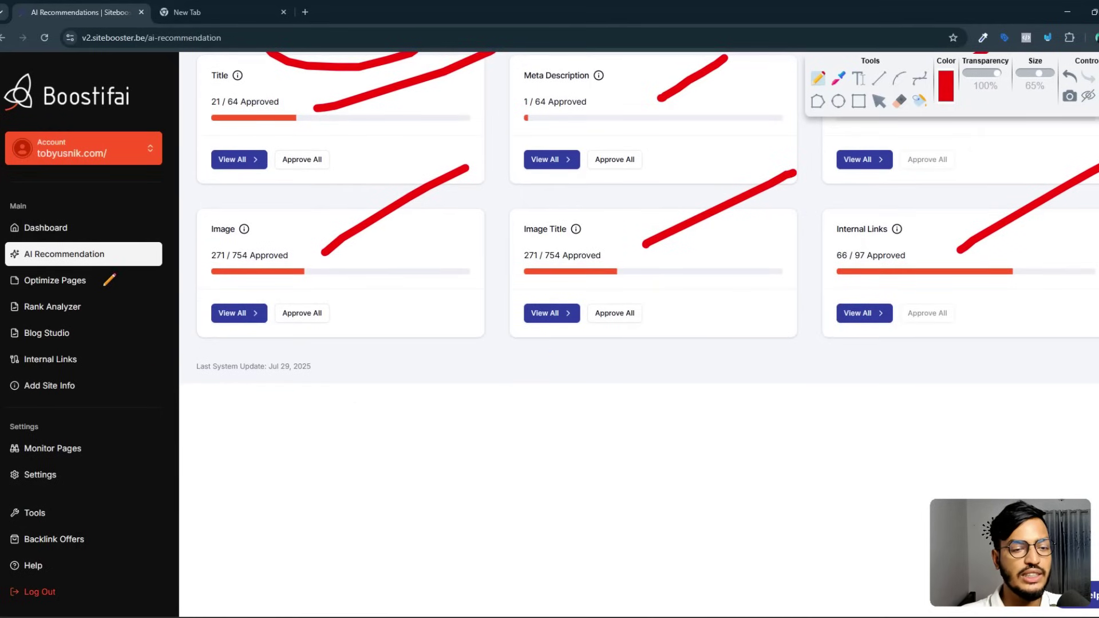
pyautogui.moveTo(103, 286); pyautogui.dragTo(137, 265)
pyautogui.moveTo(99, 313); pyautogui.dragTo(152, 296)
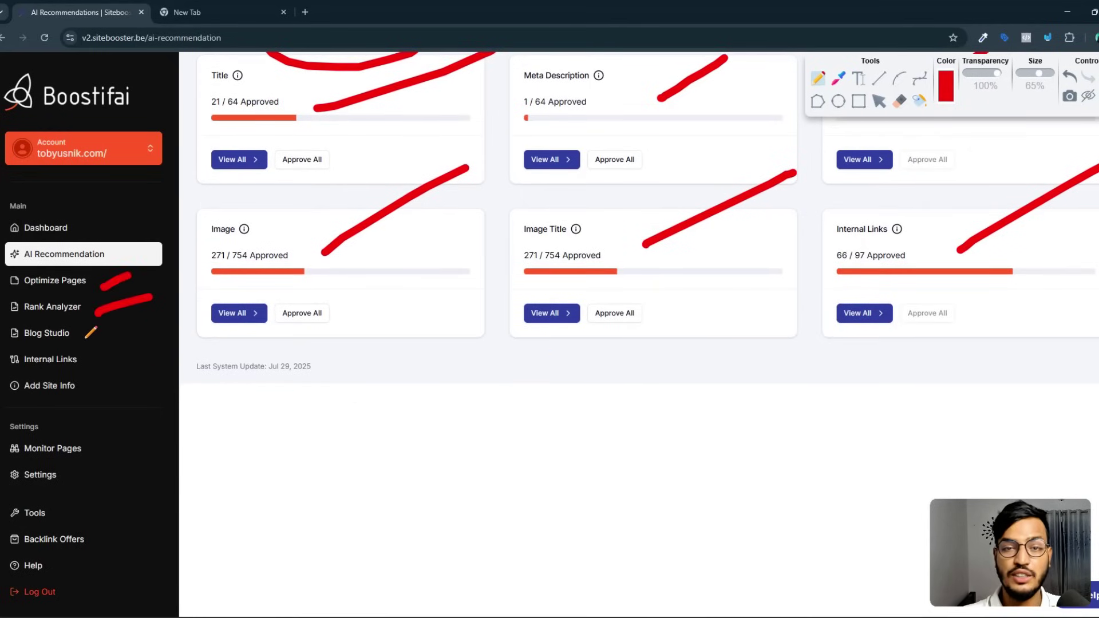
pyautogui.moveTo(84, 339); pyautogui.dragTo(175, 297)
pyautogui.moveTo(96, 355); pyautogui.dragTo(164, 338)
# Step: Scribble red emphasis beside Backlink Offers at the bottom of the sidebar
pyautogui.scroll(-1, 164, 338)
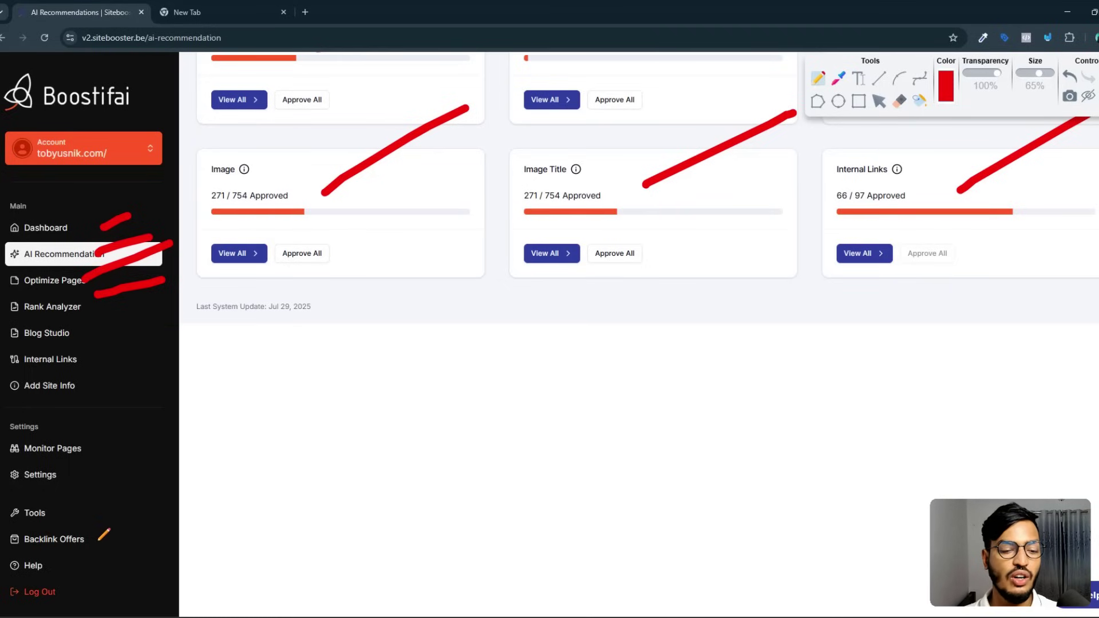
pyautogui.moveTo(98, 541); pyautogui.dragTo(109, 539)
pyautogui.moveTo(151, 510)
pyautogui.mouseDown()
pyautogui.moveTo(109, 539)
pyautogui.moveTo(150, 523)
pyautogui.mouseUp()
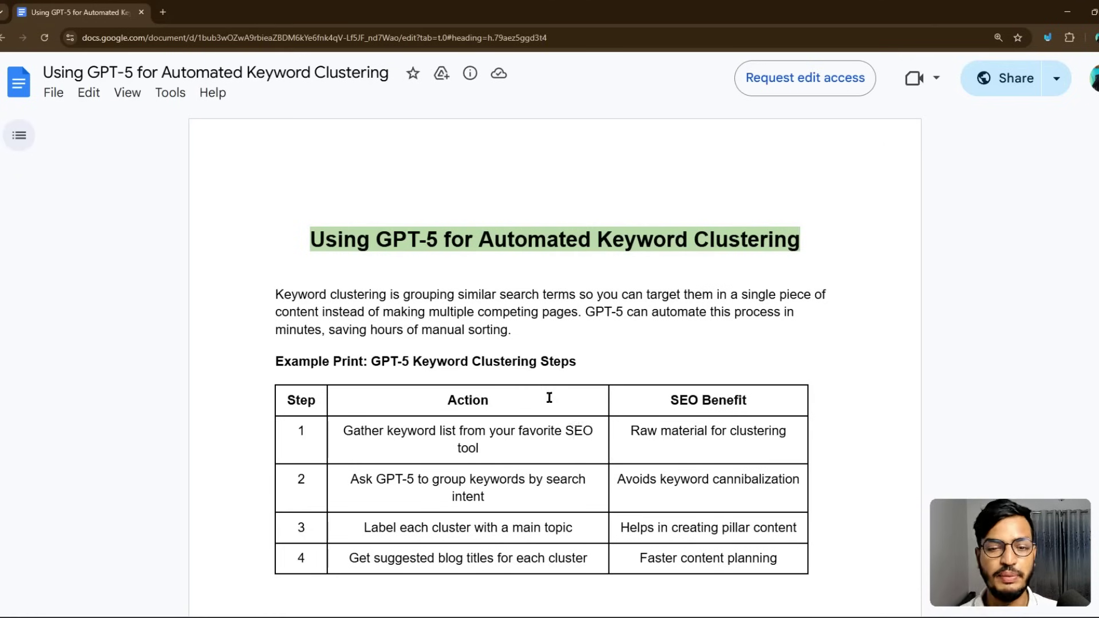
pyautogui.scroll(-2, 549, 397)
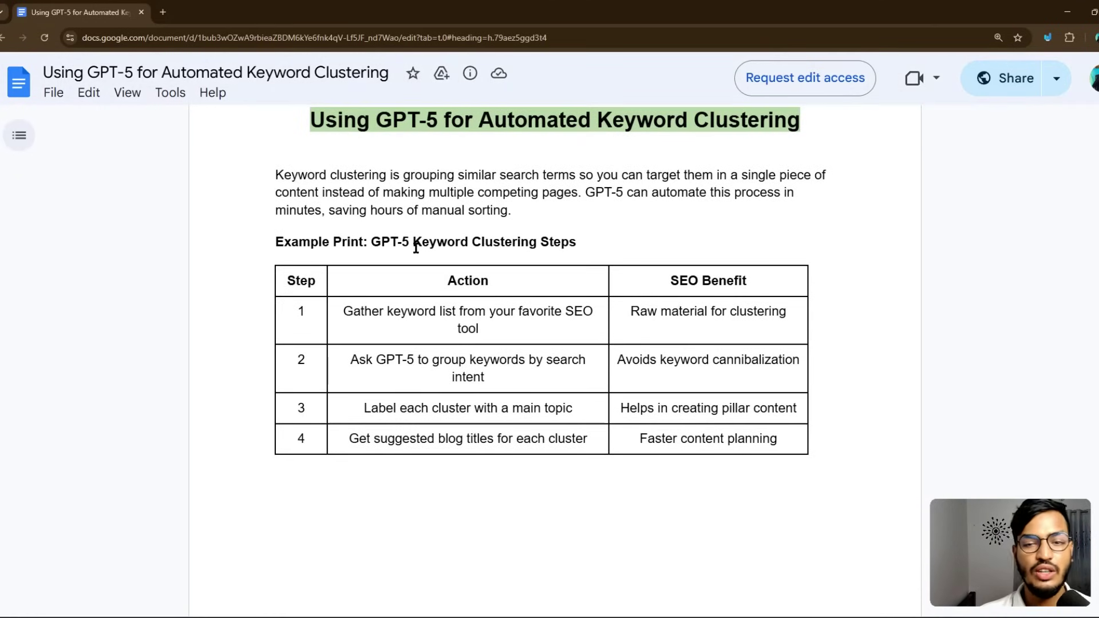
# Step: Underline the keyword clustering definition, GPT-5 automation and time-saving lines, and scribble over the steps heading
pyautogui.click(1047, 37)
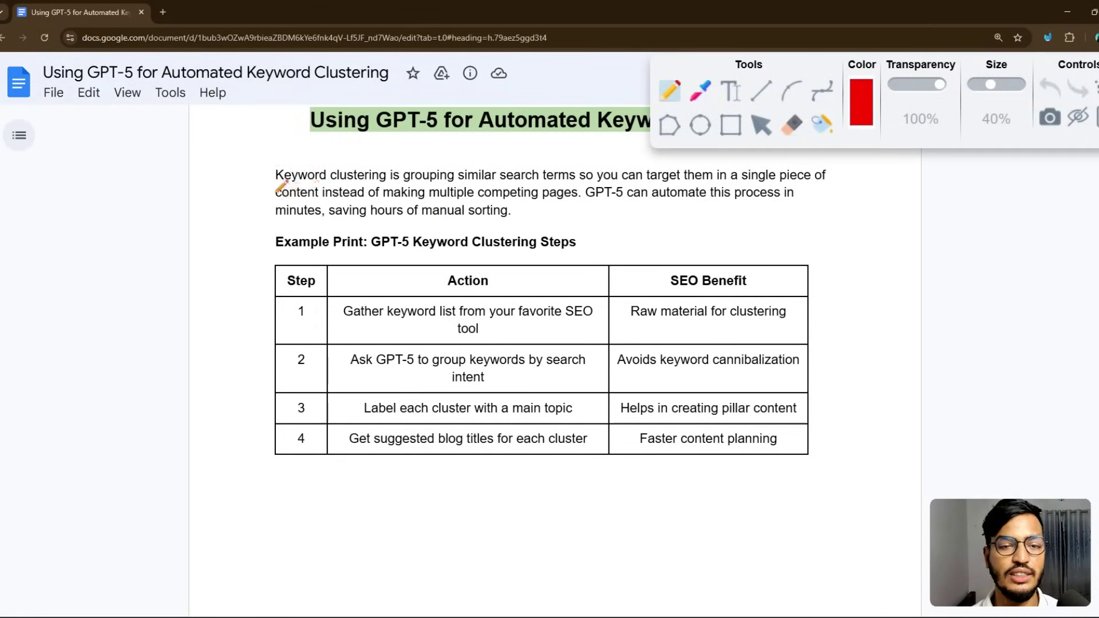
pyautogui.moveTo(403, 194)
pyautogui.mouseDown()
pyautogui.moveTo(479, 174)
pyautogui.moveTo(580, 190)
pyautogui.moveTo(643, 179)
pyautogui.moveTo(826, 180)
pyautogui.mouseUp()
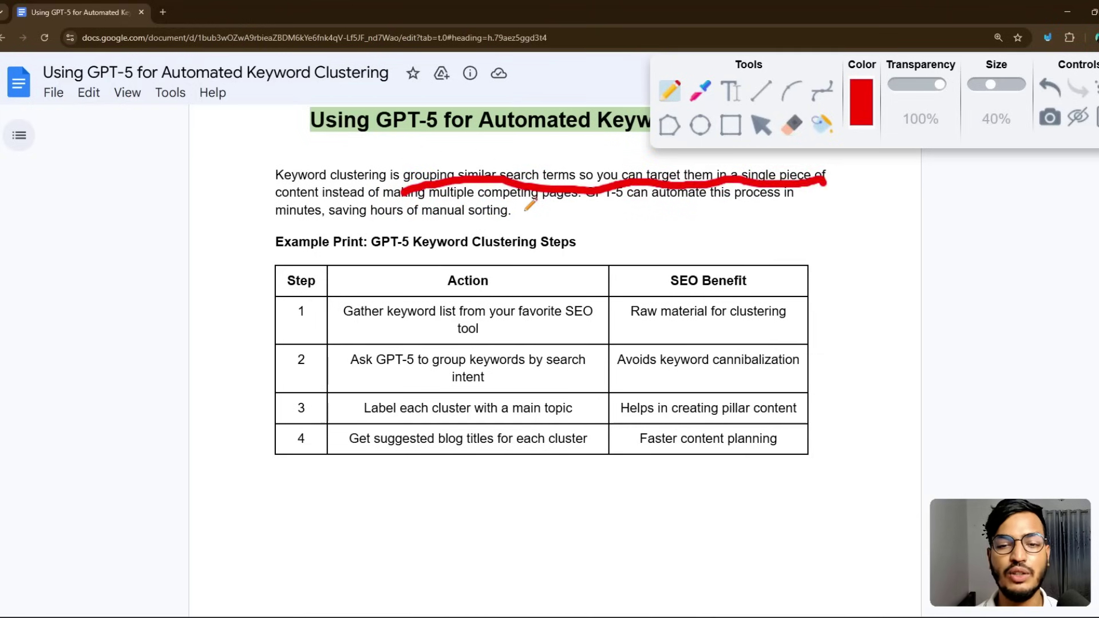
pyautogui.moveTo(536, 213); pyautogui.dragTo(807, 193)
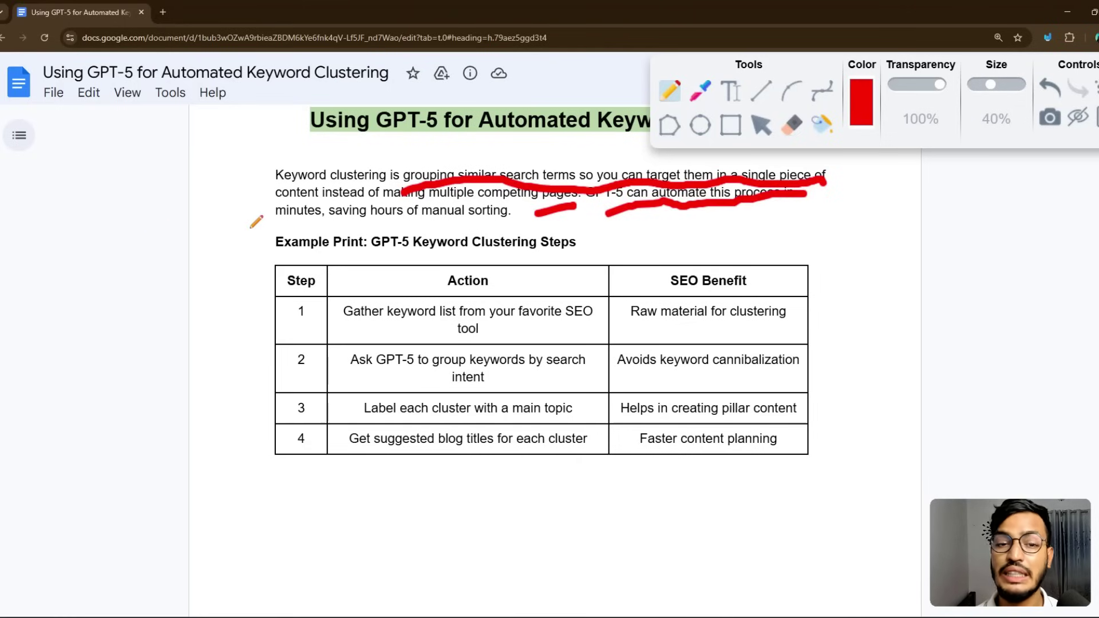
pyautogui.moveTo(313, 227); pyautogui.dragTo(556, 228)
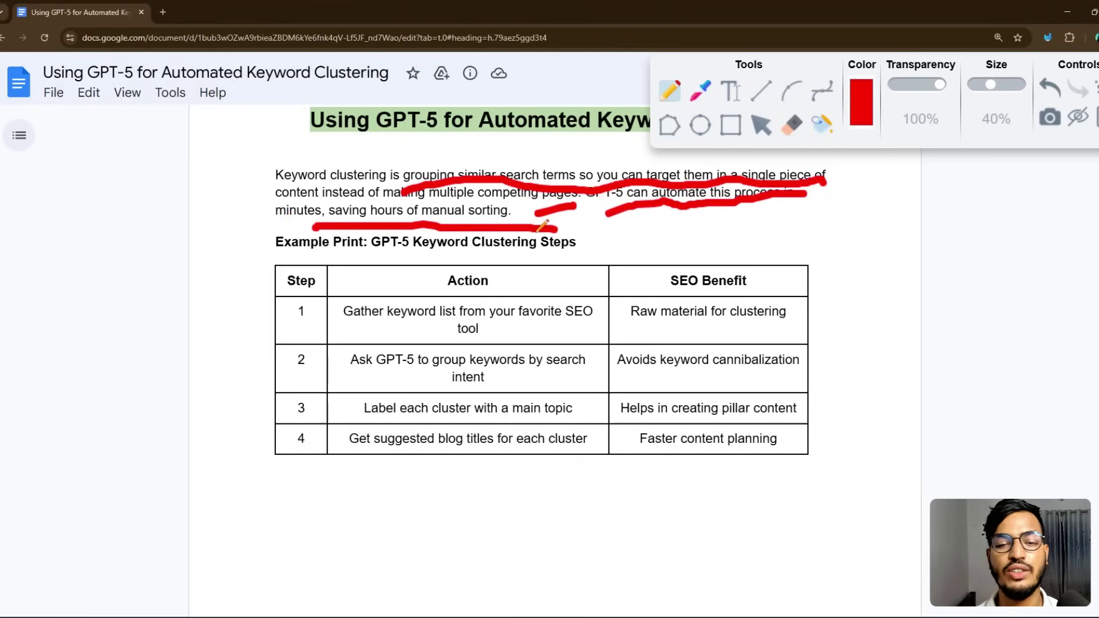
pyautogui.moveTo(253, 239)
pyautogui.mouseDown()
pyautogui.moveTo(514, 248)
pyautogui.moveTo(250, 232)
pyautogui.moveTo(417, 241)
pyautogui.moveTo(321, 235)
pyautogui.moveTo(371, 230)
pyautogui.mouseUp()
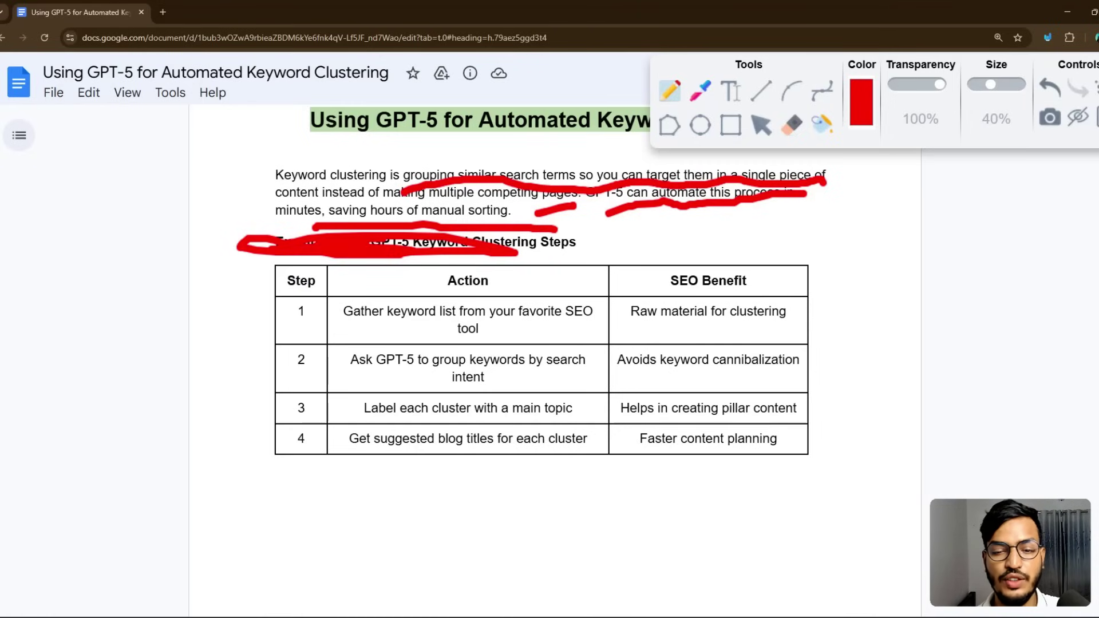
# Step: Mark each of the four table rows' actions and benefits, from keyword gathering to faster content planning
pyautogui.moveTo(526, 321); pyautogui.dragTo(513, 346)
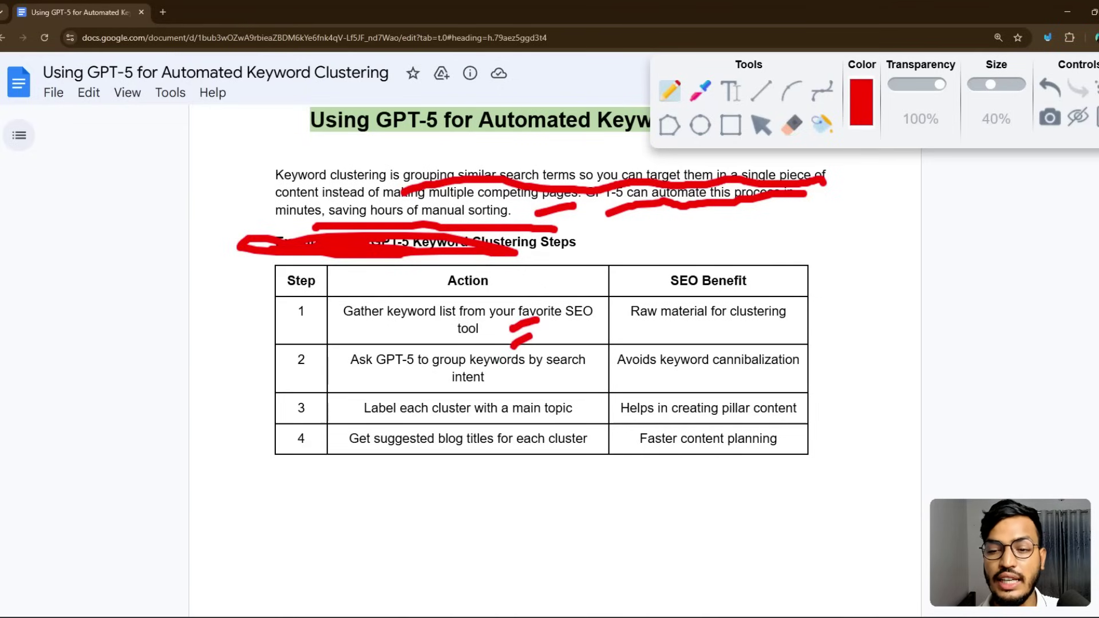
pyautogui.moveTo(803, 312)
pyautogui.mouseDown()
pyautogui.moveTo(834, 304)
pyautogui.moveTo(808, 321)
pyautogui.mouseUp()
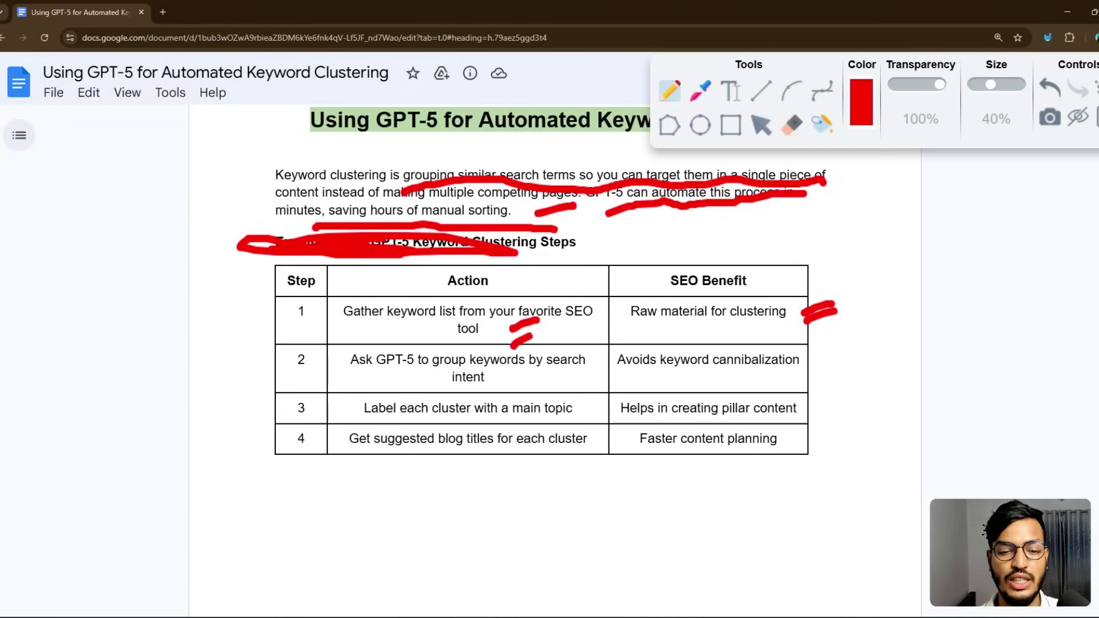
pyautogui.moveTo(322, 375)
pyautogui.mouseDown()
pyautogui.moveTo(329, 367)
pyautogui.moveTo(321, 380)
pyautogui.mouseUp()
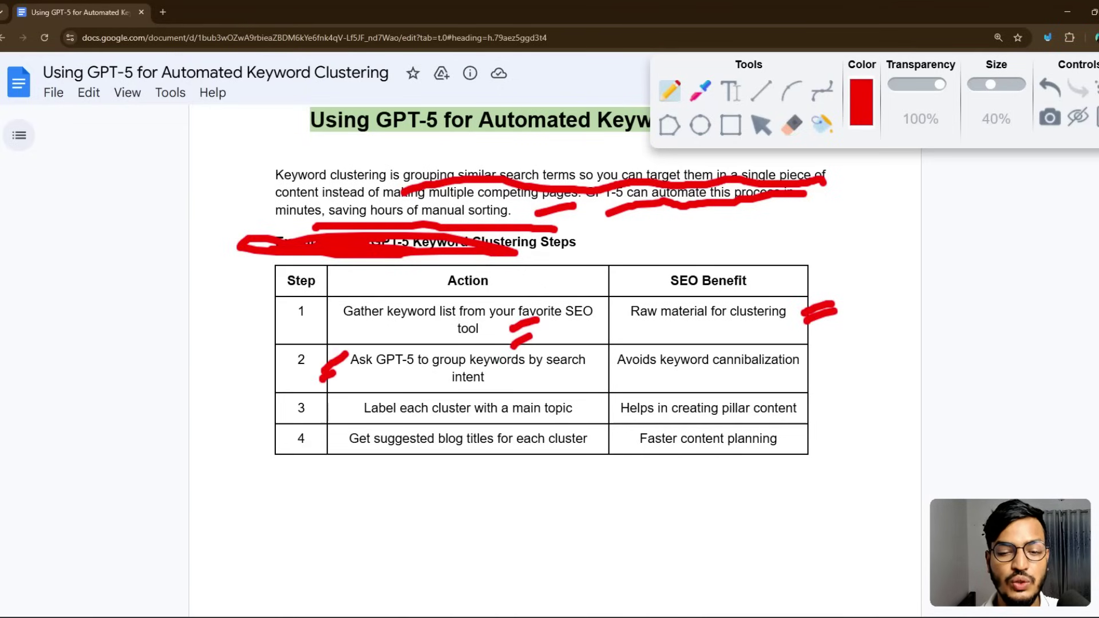
pyautogui.moveTo(505, 379); pyautogui.dragTo(531, 373)
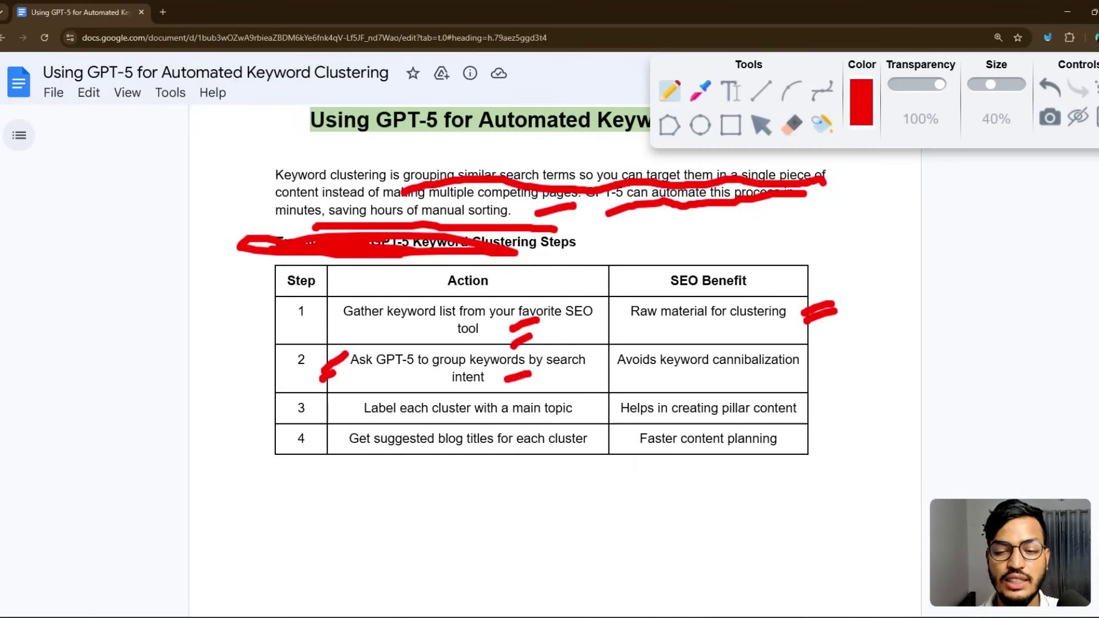
pyautogui.moveTo(622, 395); pyautogui.dragTo(647, 385)
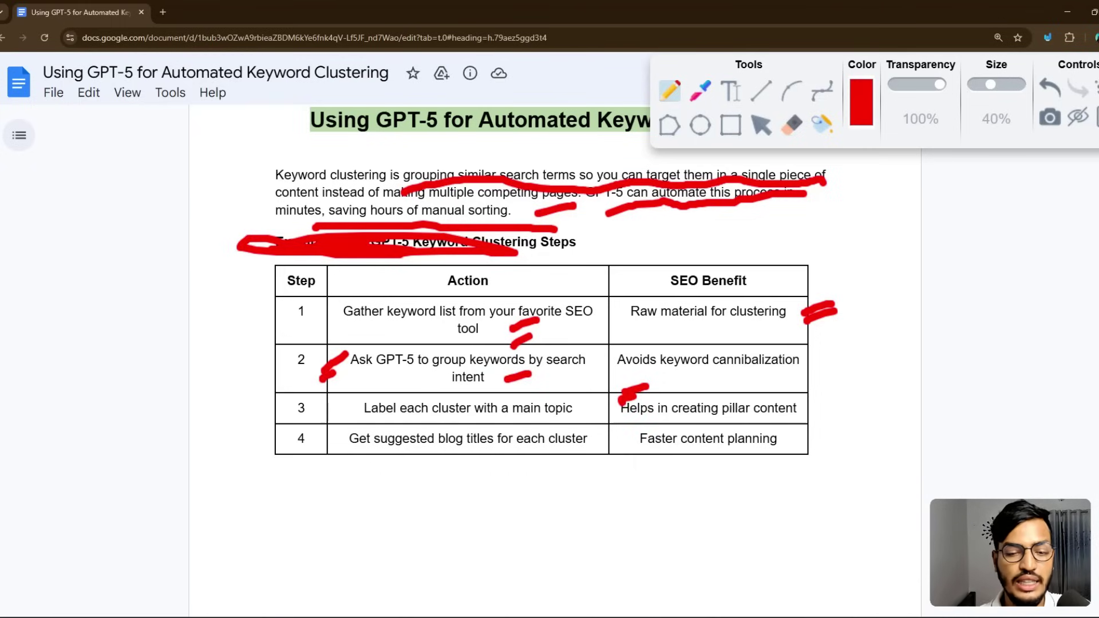
pyautogui.moveTo(583, 413); pyautogui.dragTo(608, 394)
pyautogui.moveTo(802, 418); pyautogui.dragTo(840, 406)
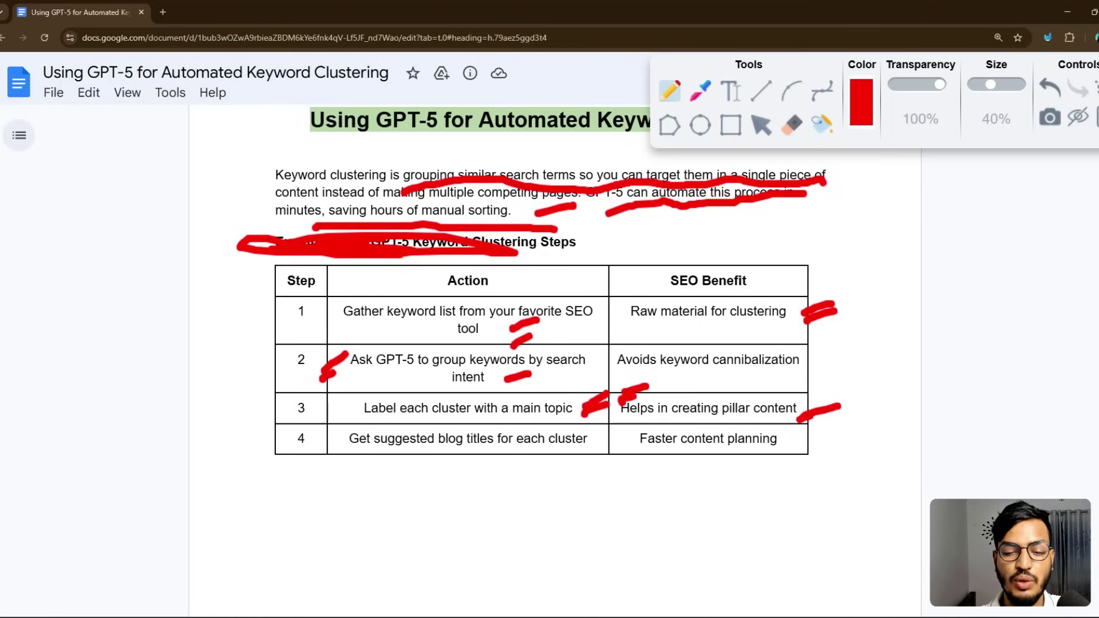
pyautogui.moveTo(600, 444); pyautogui.dragTo(613, 434)
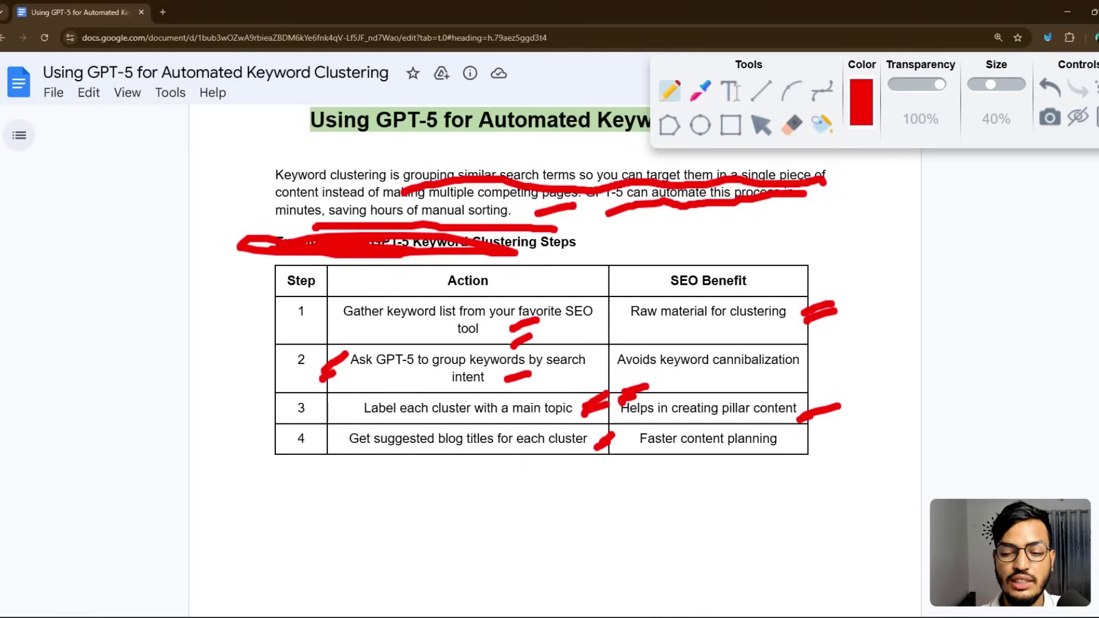
pyautogui.moveTo(775, 450); pyautogui.dragTo(801, 438)
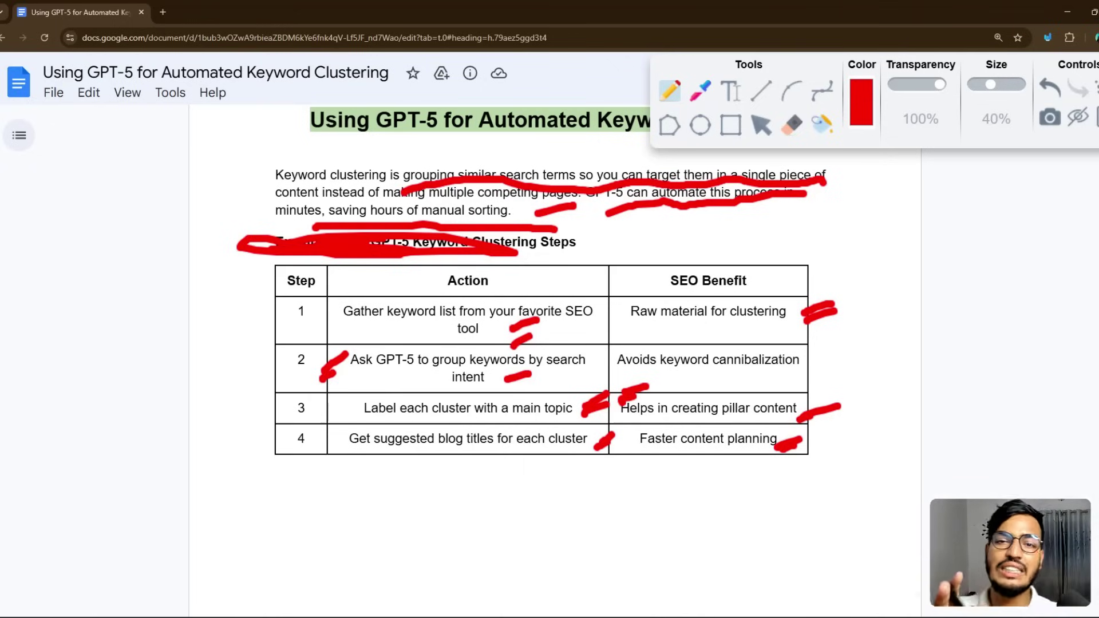
# Step: In a new tab, search 'gpt 5' and open OpenAI's Introducing GPT-5 page
pyautogui.click(163, 12)
pyautogui.write('gpt')
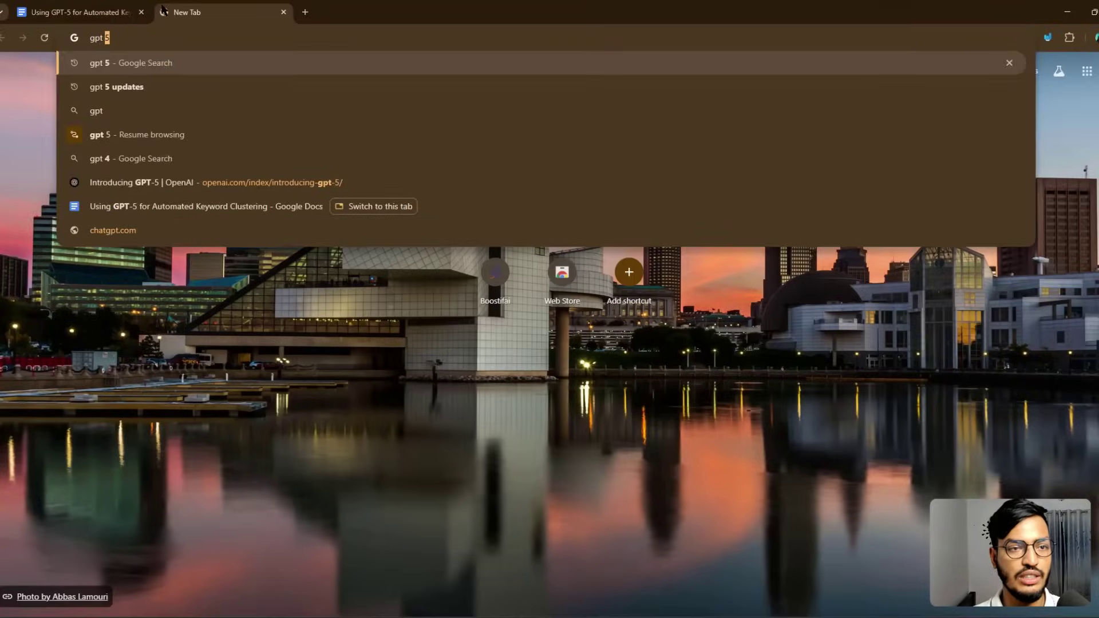
pyautogui.press('Return')
pyautogui.click(171, 197)
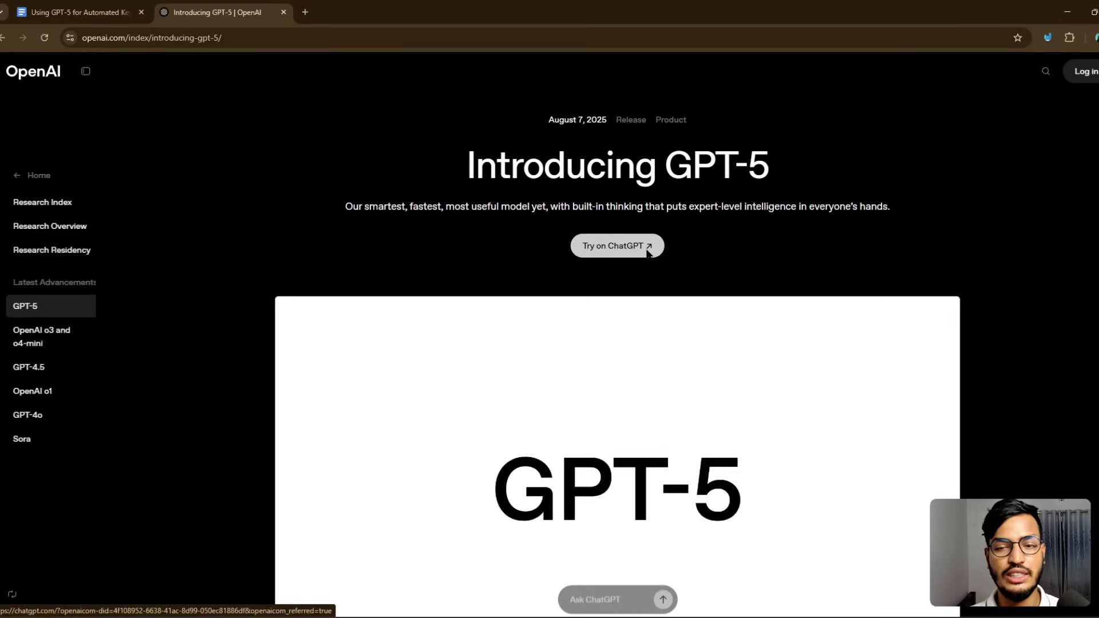
# Step: Try GPT-5 on ChatGPT, staying logged out, then check the document tab and return
pyautogui.click(647, 252)
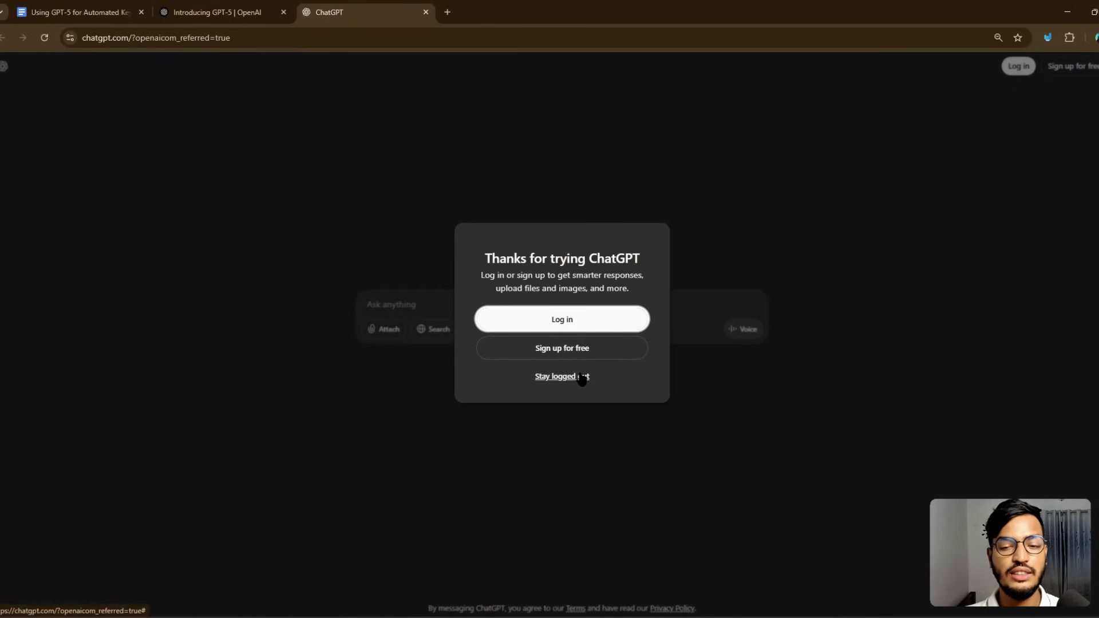
pyautogui.click(581, 376)
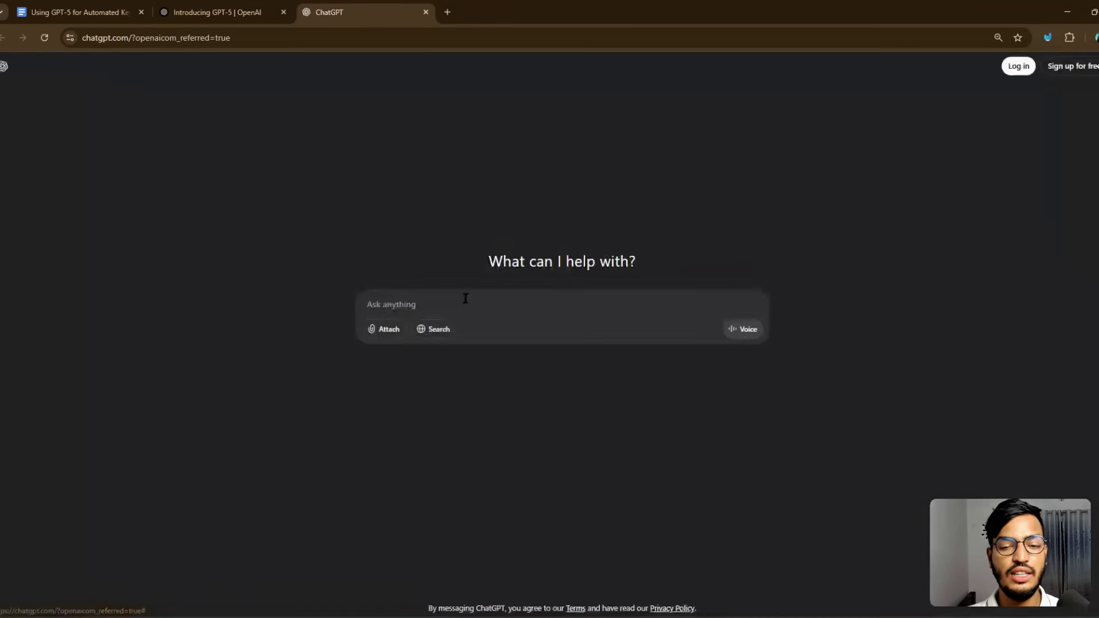
pyautogui.click(115, 12)
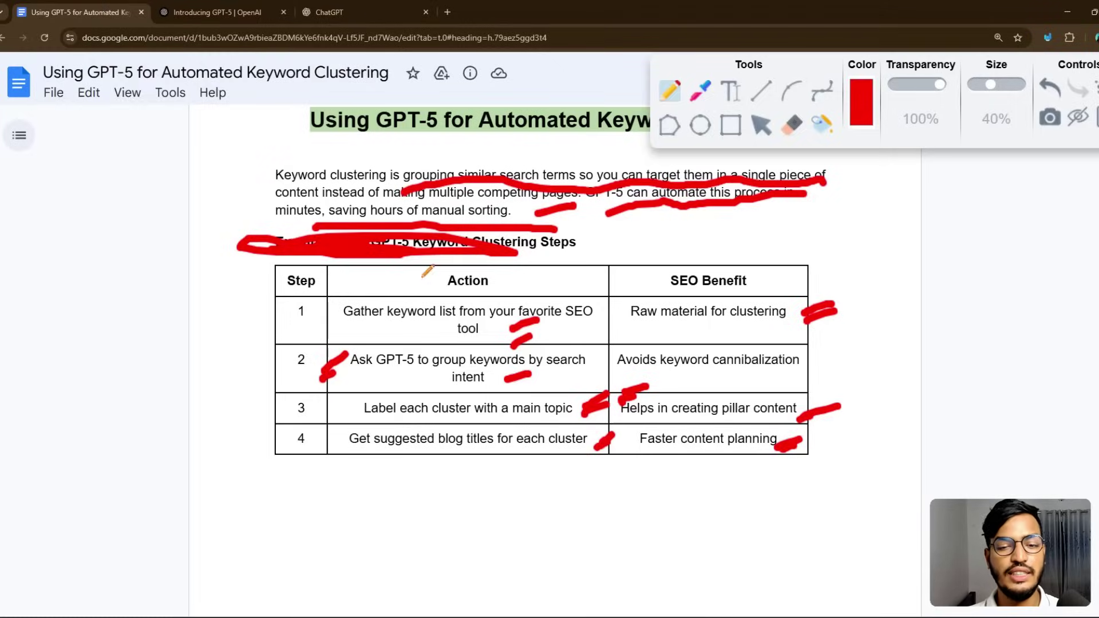
pyautogui.click(363, 10)
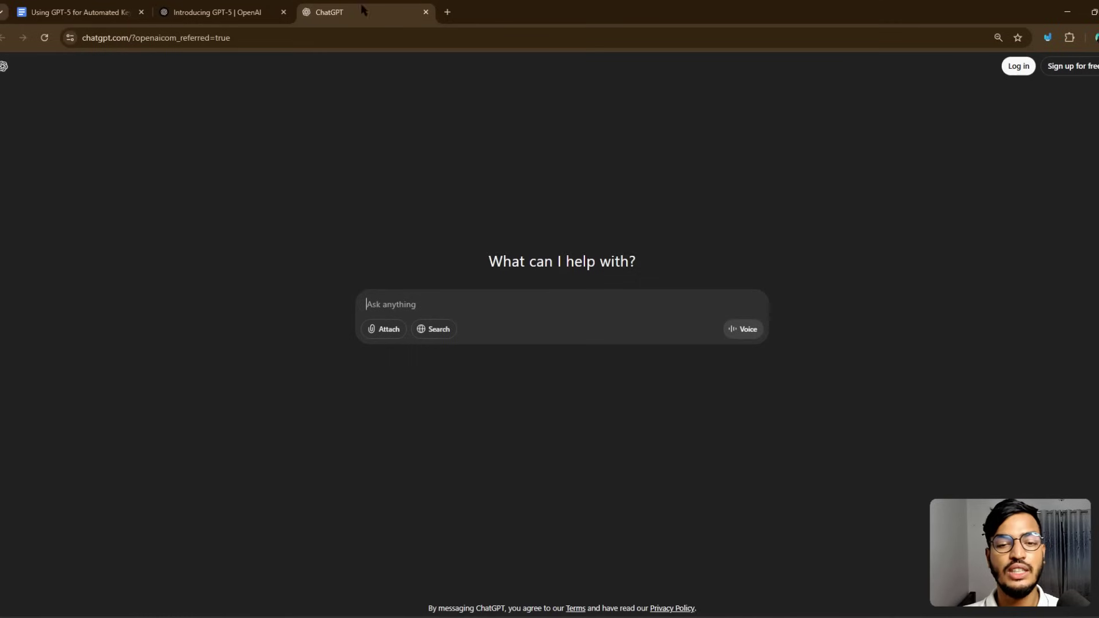
# Step: Ask ChatGPT for a categorized list of type 2 diabetes keywords
pyautogui.click(389, 303)
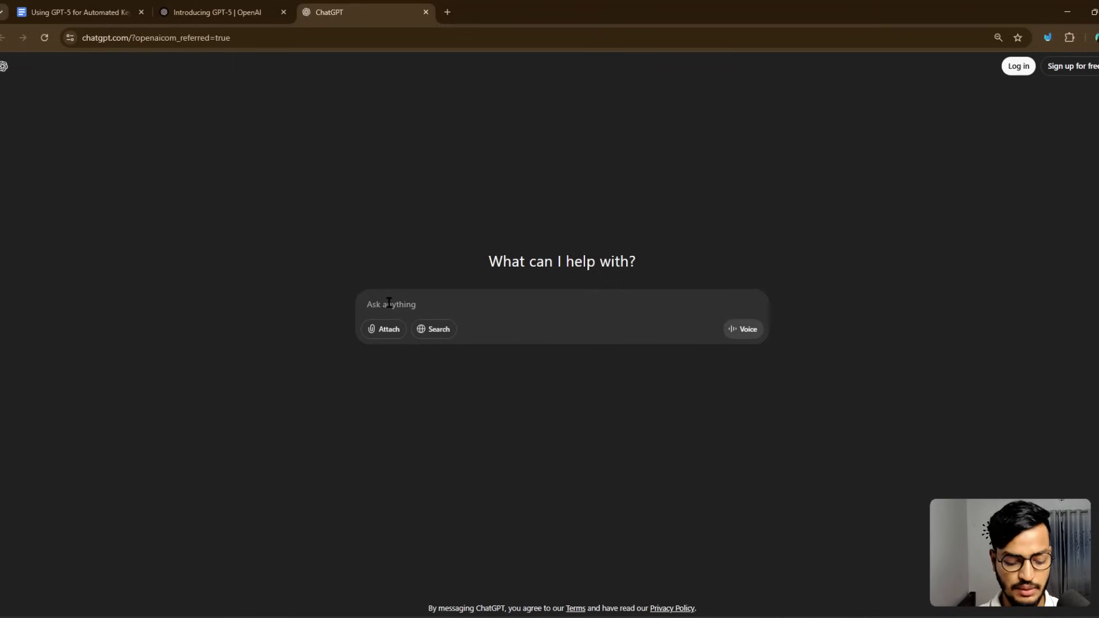
pyautogui.write('G')
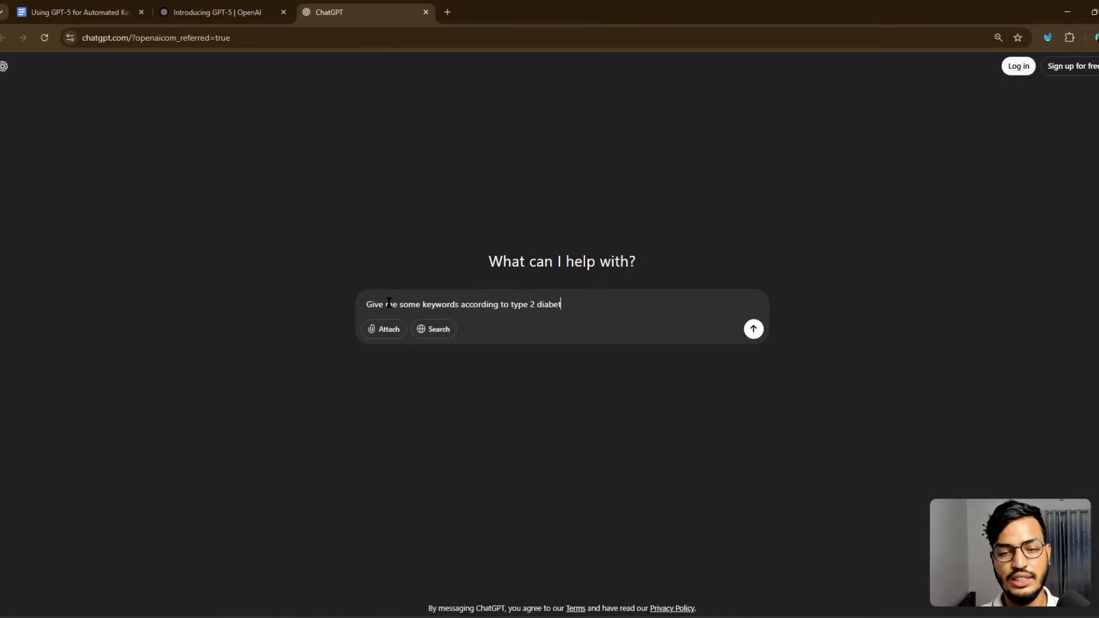
pyautogui.press('Return')
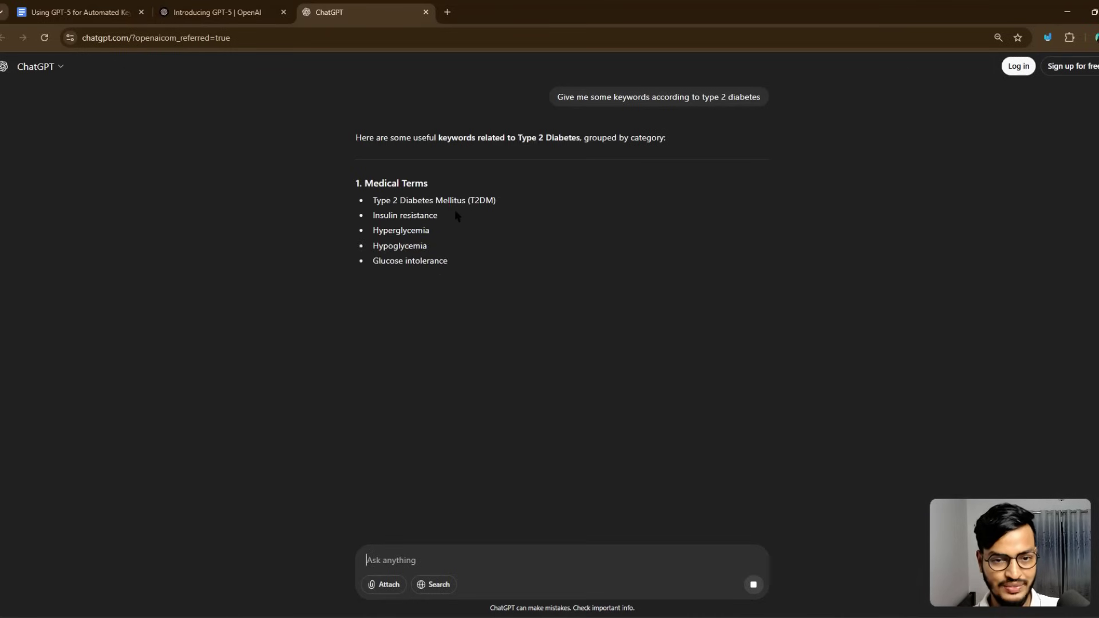
# Step: Highlight the Medical Terms keywords, then select step 2's 'group keywords by search intent' in the document
pyautogui.moveTo(372, 200); pyautogui.dragTo(475, 354)
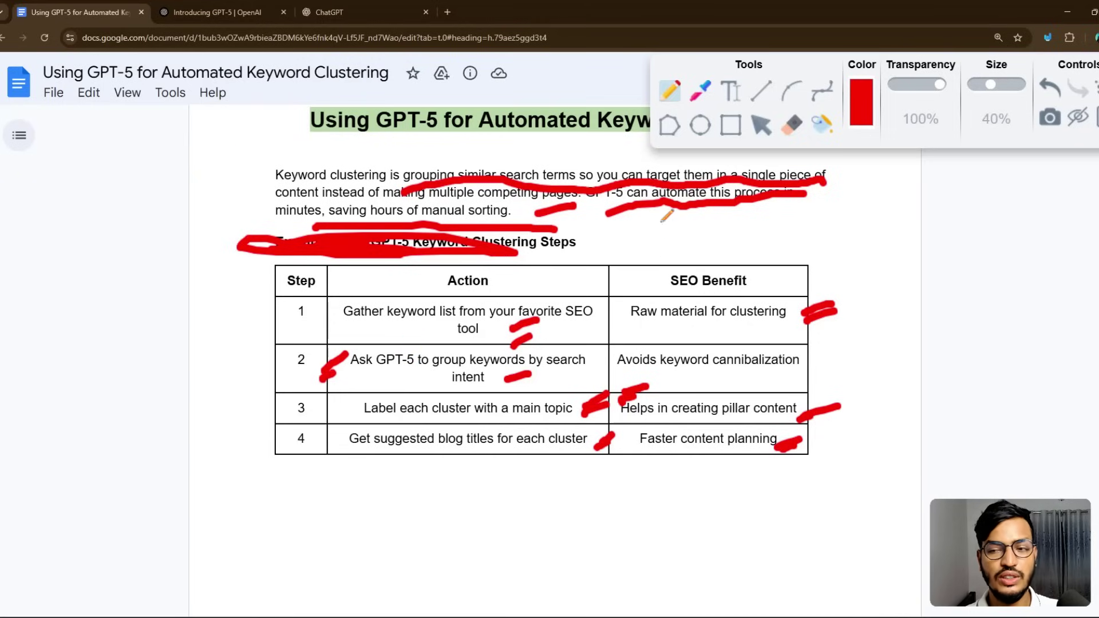
pyautogui.click(761, 124)
pyautogui.moveTo(433, 359); pyautogui.dragTo(482, 379)
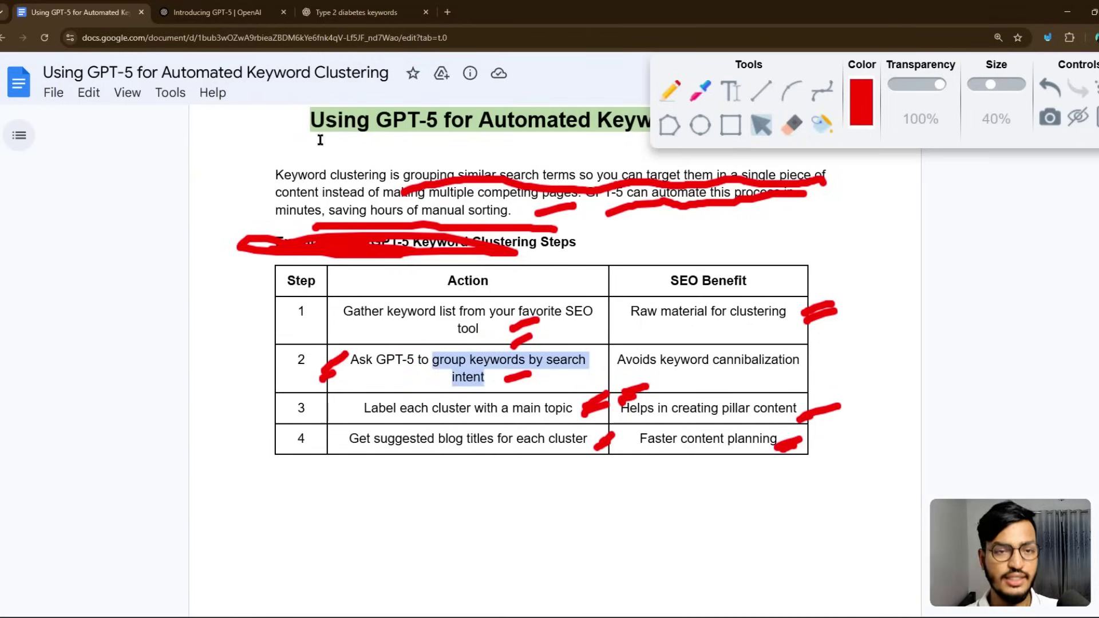
# Step: Paste 'group keywords by search intent' into ChatGPT as the next prompt and send it
pyautogui.hotkey('ctrl', 'c')
pyautogui.click(339, 8)
pyautogui.scroll(-5, 529, 375)
pyautogui.click(426, 558)
pyautogui.hotkey('ctrl', 'v')
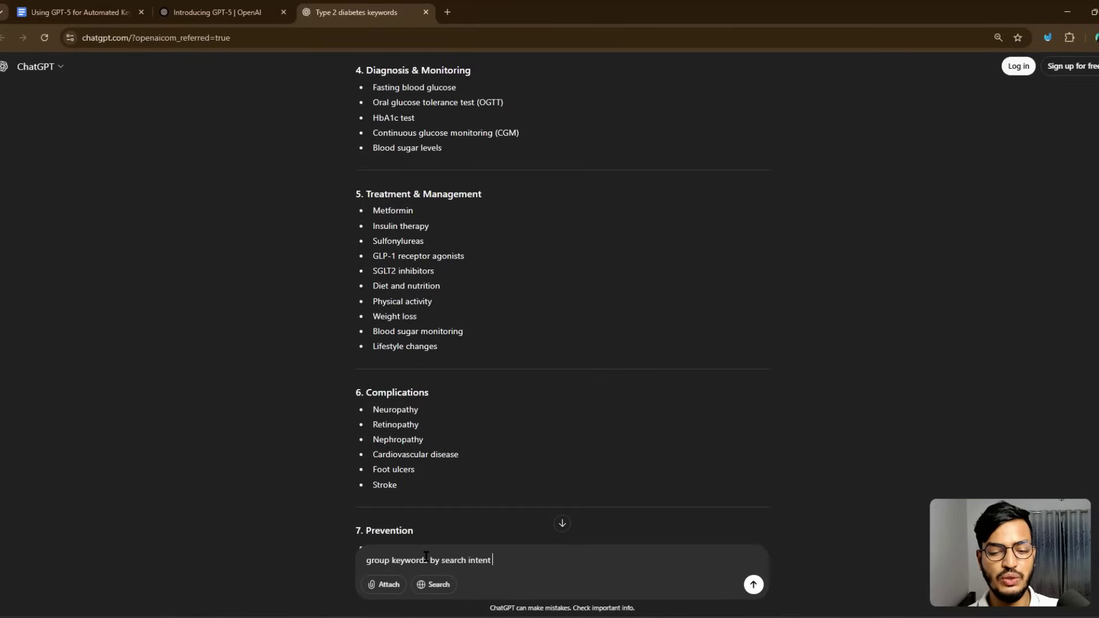
pyautogui.press('Return')
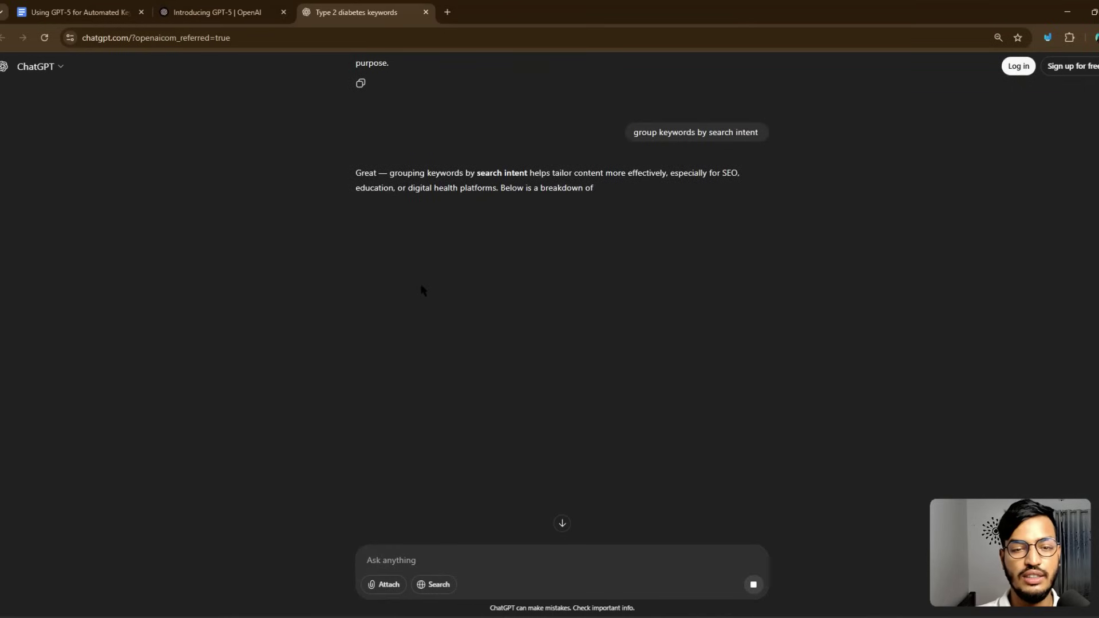
pyautogui.scroll(-1, 401, 280)
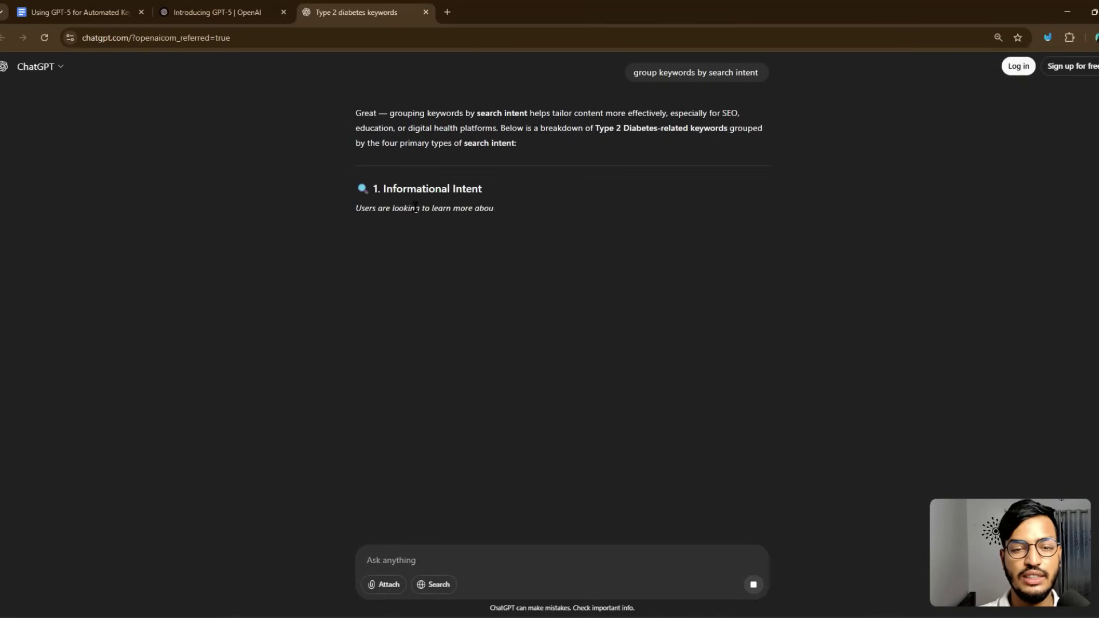
pyautogui.moveTo(356, 208); pyautogui.dragTo(448, 208)
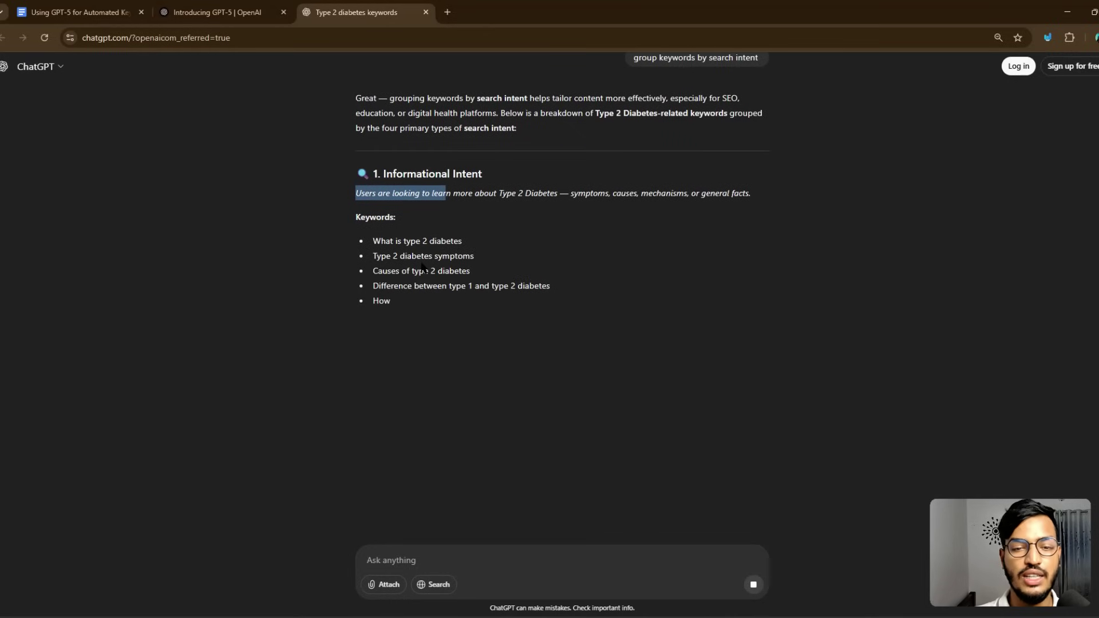
# Step: Select step 3's 'Label each cluster with a main topic' in the document and return to the chat
pyautogui.click(97, 10)
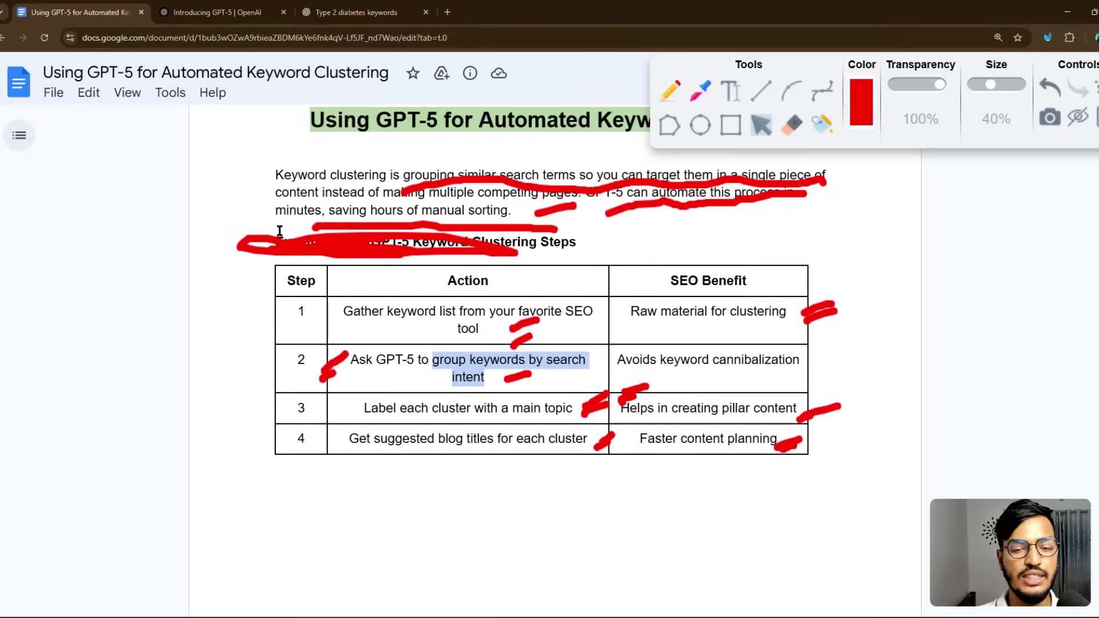
pyautogui.moveTo(418, 408); pyautogui.dragTo(532, 408)
pyautogui.click(514, 405)
pyautogui.moveTo(379, 408); pyautogui.dragTo(571, 408)
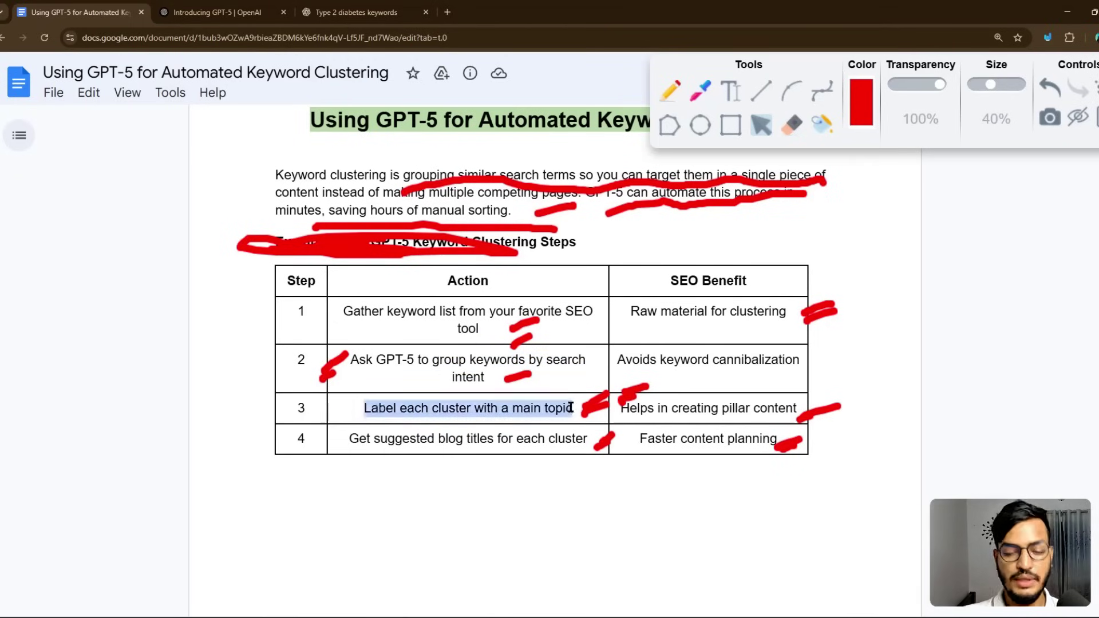
pyautogui.click(360, 12)
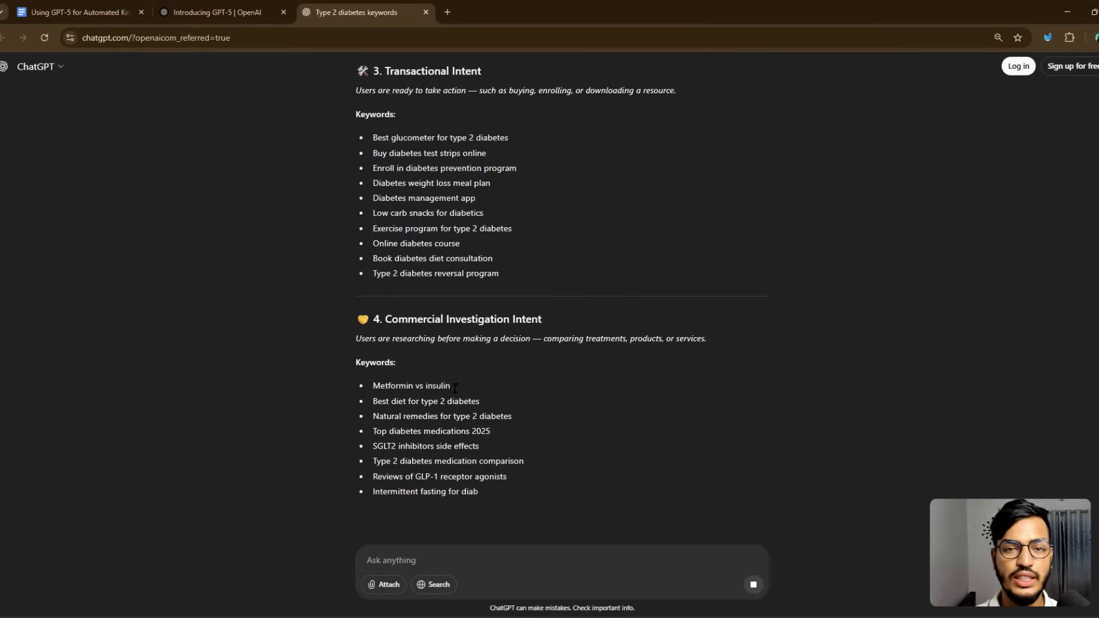
# Step: Review the intent clusters, highlighting the first keyword 'What is type 2 diabetes'
pyautogui.scroll(9, 459, 317)
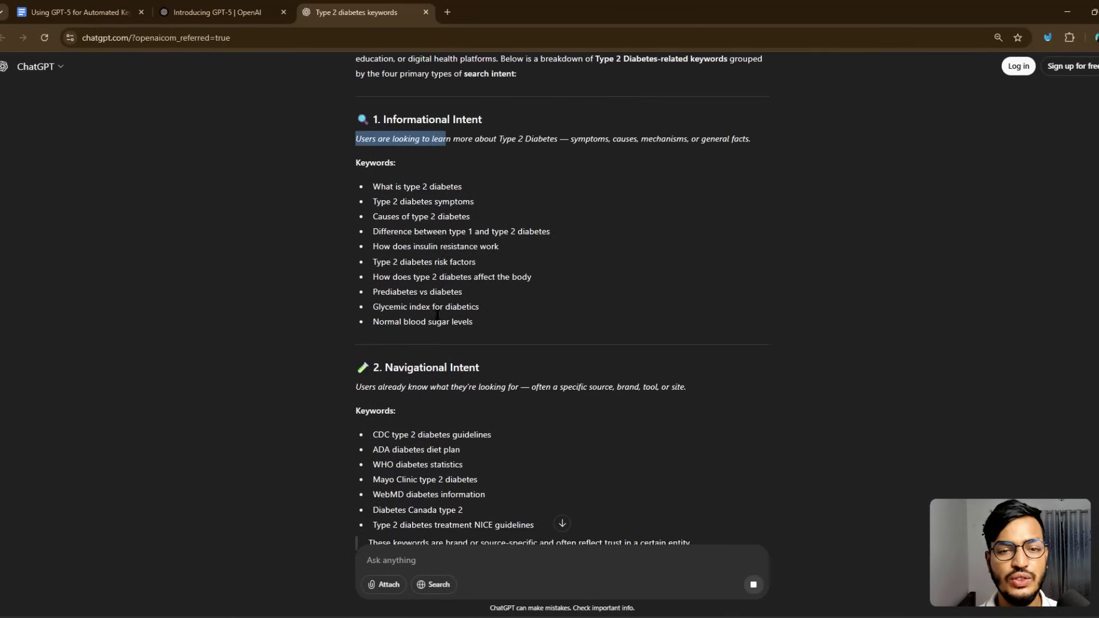
pyautogui.moveTo(383, 115)
pyautogui.mouseDown()
pyautogui.moveTo(357, 118)
pyautogui.moveTo(385, 103)
pyautogui.mouseUp()
pyautogui.scroll(-1, 425, 121)
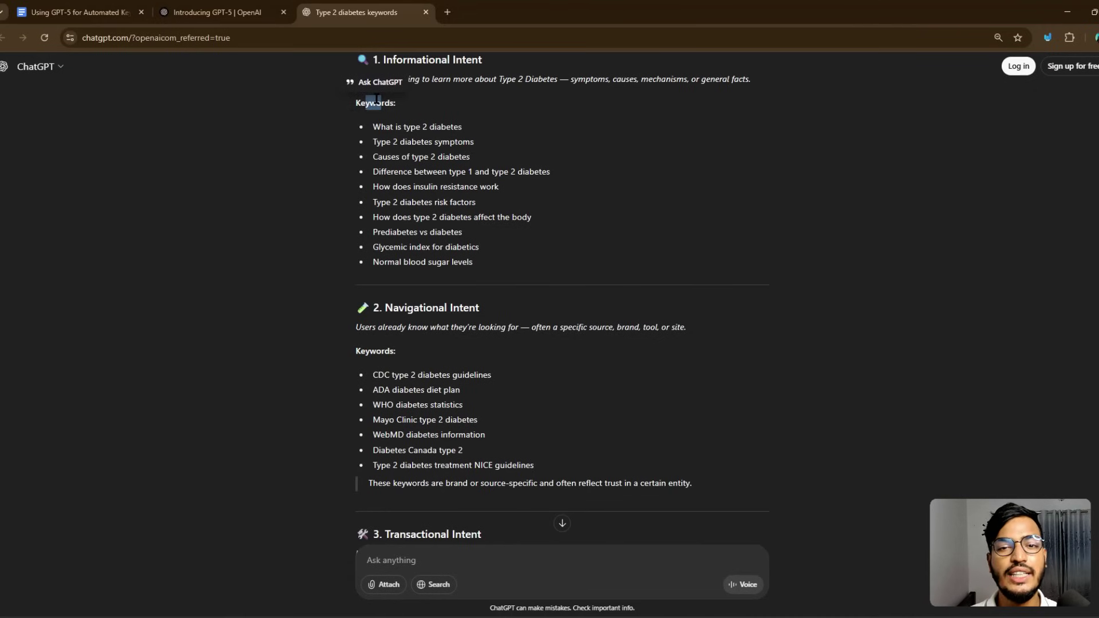
pyautogui.moveTo(372, 128); pyautogui.dragTo(461, 130)
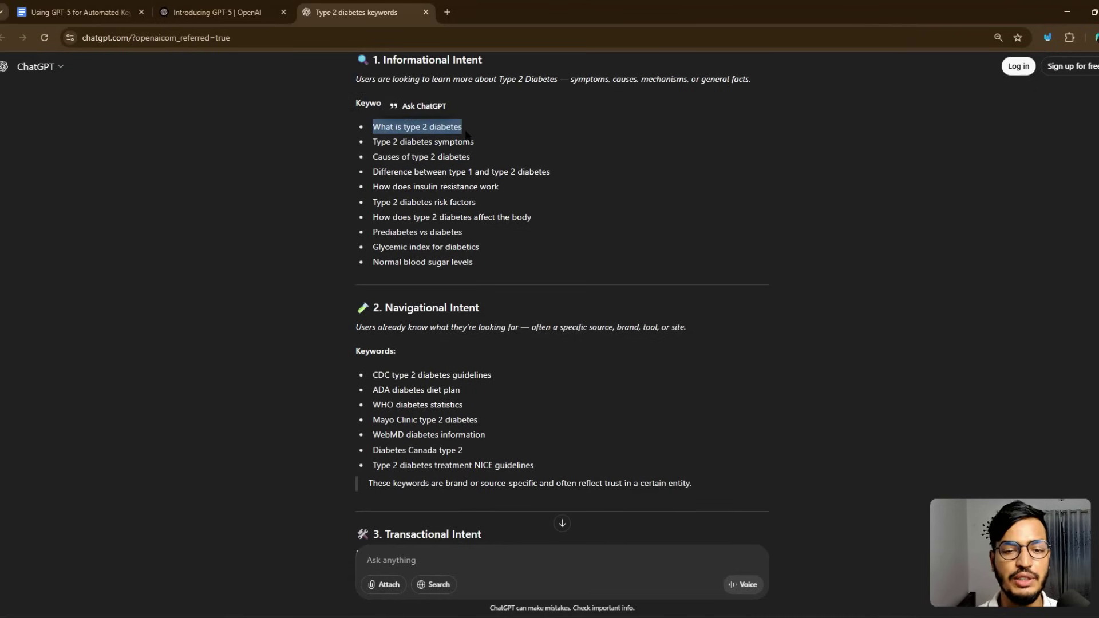
pyautogui.scroll(-2, 421, 223)
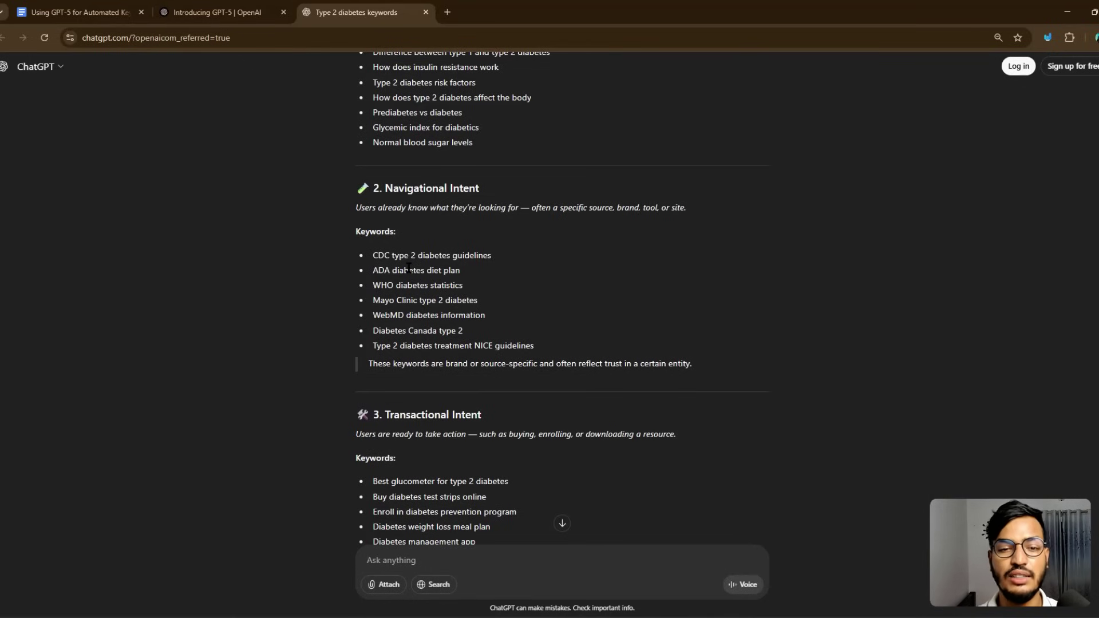
pyautogui.scroll(-3, 399, 282)
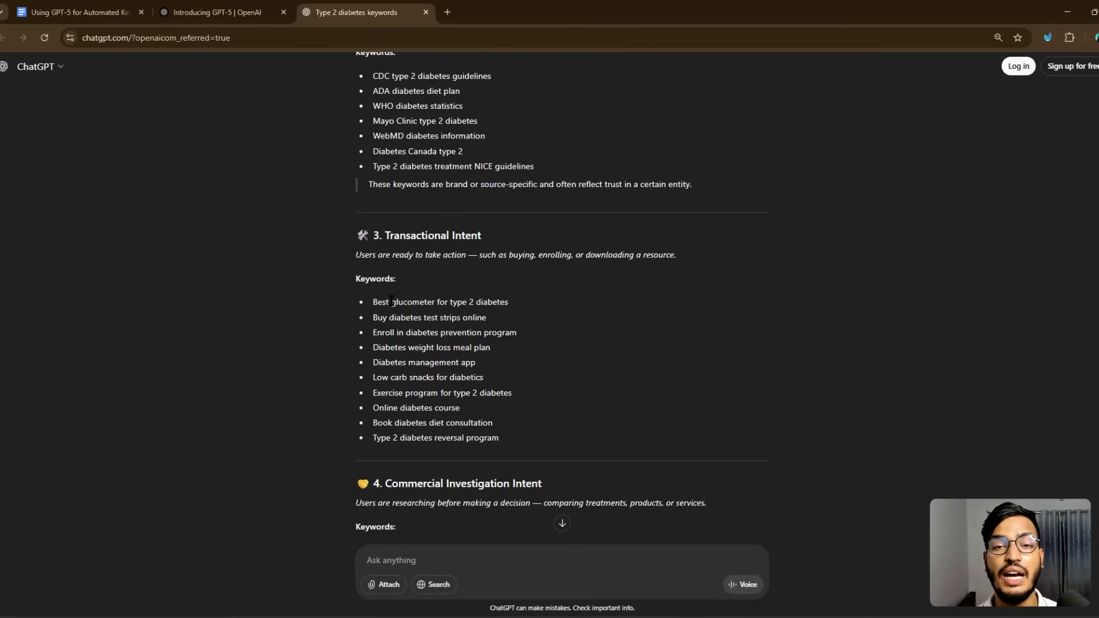
pyautogui.moveTo(379, 337)
pyautogui.mouseDown()
pyautogui.moveTo(387, 332)
pyautogui.moveTo(373, 333)
pyautogui.mouseUp()
pyautogui.scroll(-2, 405, 279)
pyautogui.scroll(-3, 406, 278)
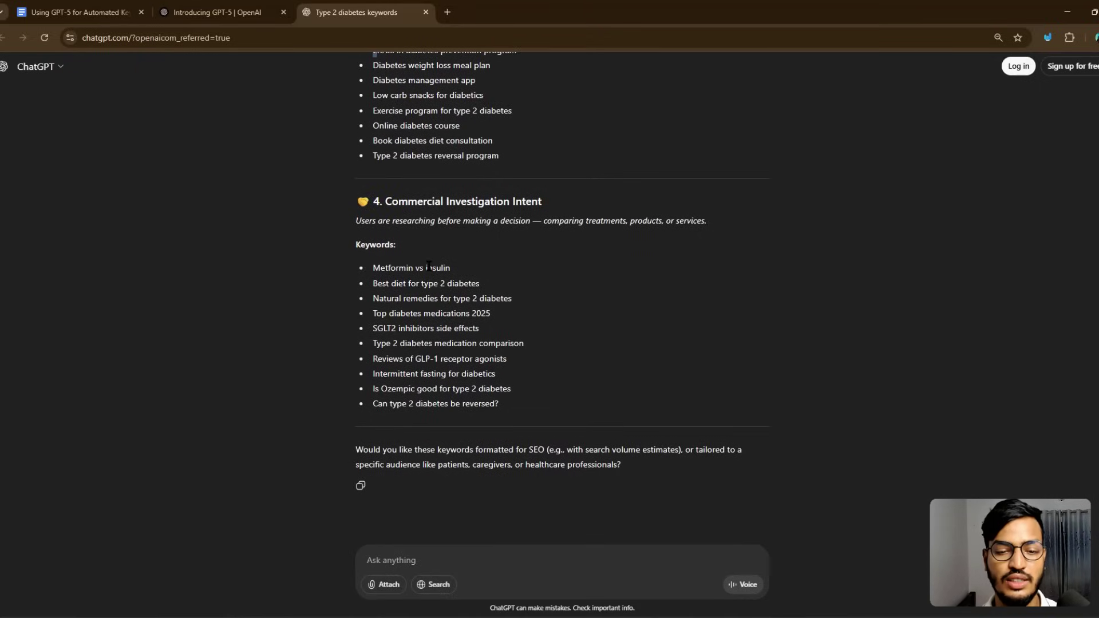
# Step: Send 'Label each cluster with a main topic' and highlight the first cluster's topic
pyautogui.hotkey('ctrl', 'v')
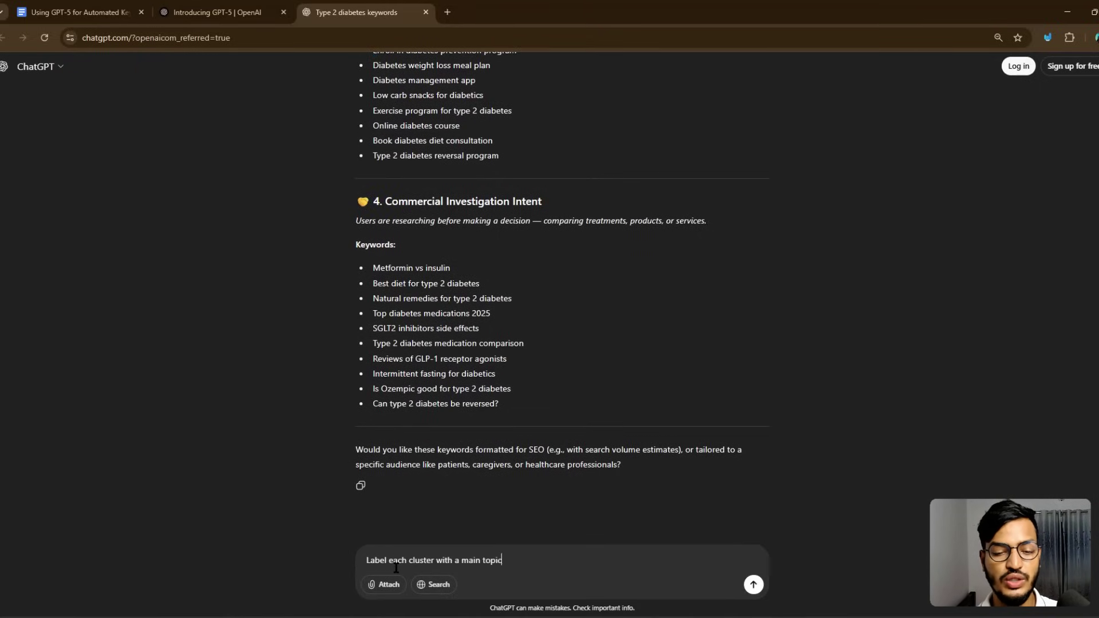
pyautogui.press('Return')
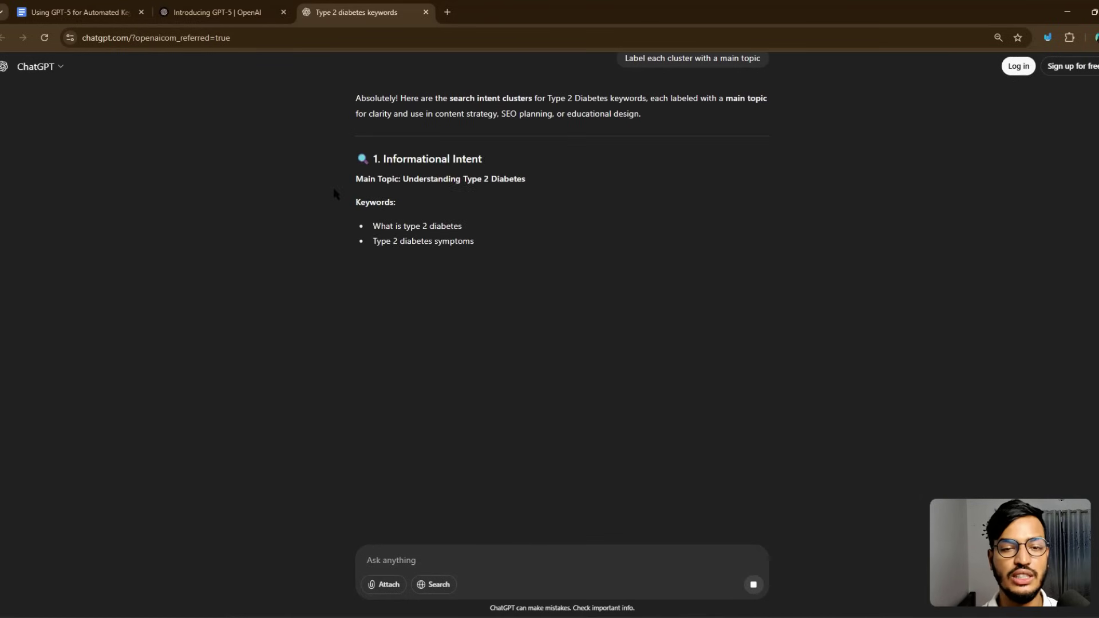
pyautogui.moveTo(373, 176); pyautogui.dragTo(457, 217)
# Step: Highlight step 4, 'Get suggested blog titles for each cluster', in the Docs table, then return to the ChatGPT chat
pyautogui.hotkey('ctrl', '1')
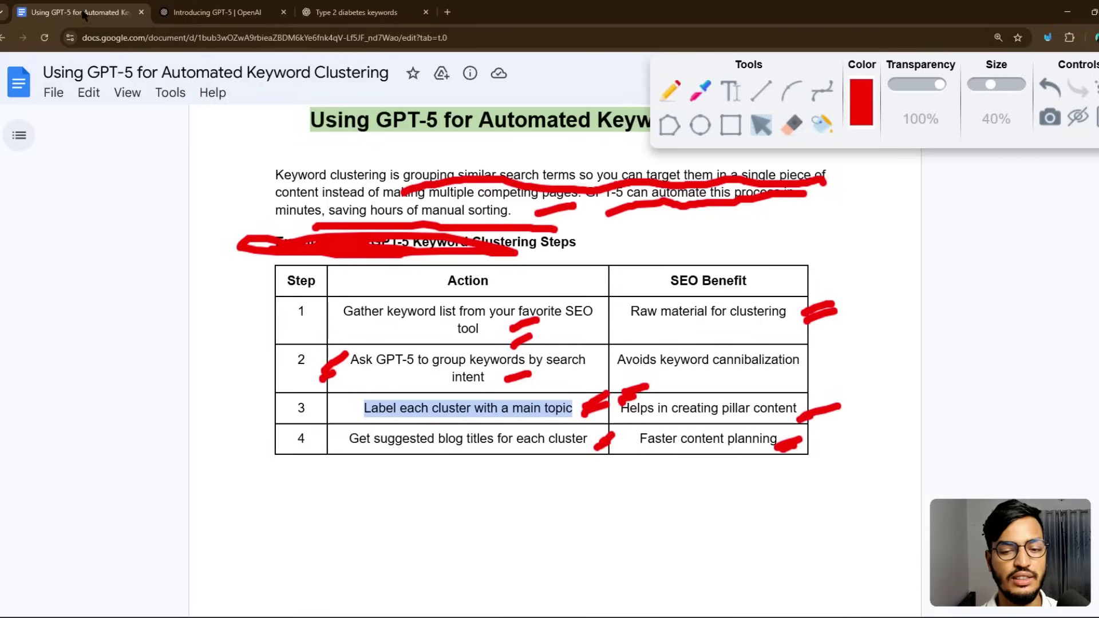
pyautogui.scroll(-1, 302, 330)
pyautogui.click(369, 321)
pyautogui.scroll(1, 369, 343)
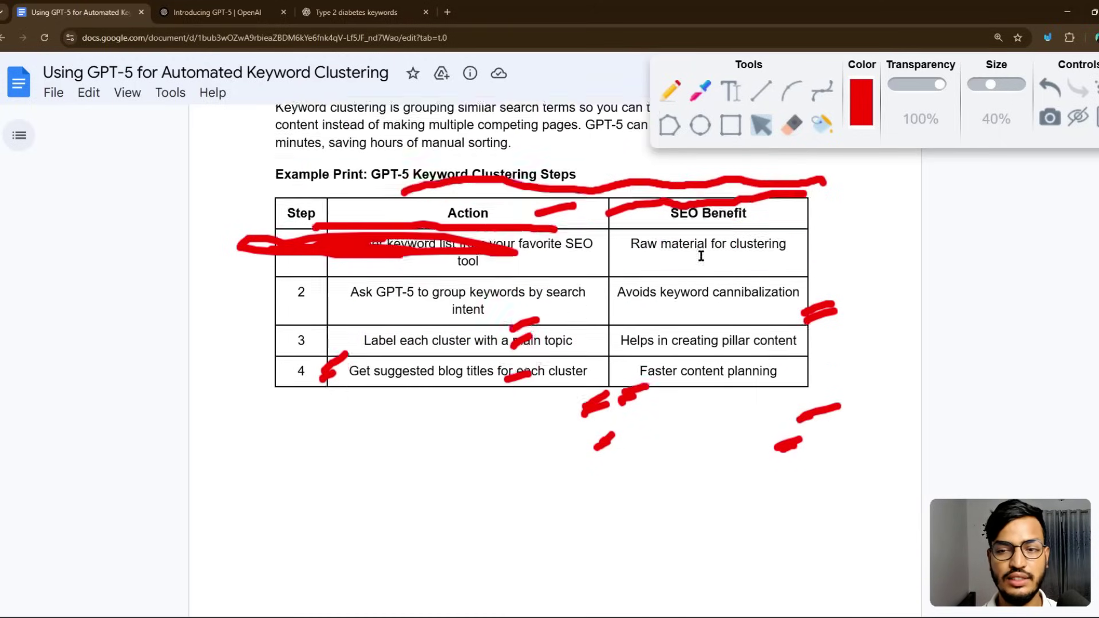
pyautogui.moveTo(349, 379); pyautogui.dragTo(591, 384)
pyautogui.hotkey('ctrl', 'c')
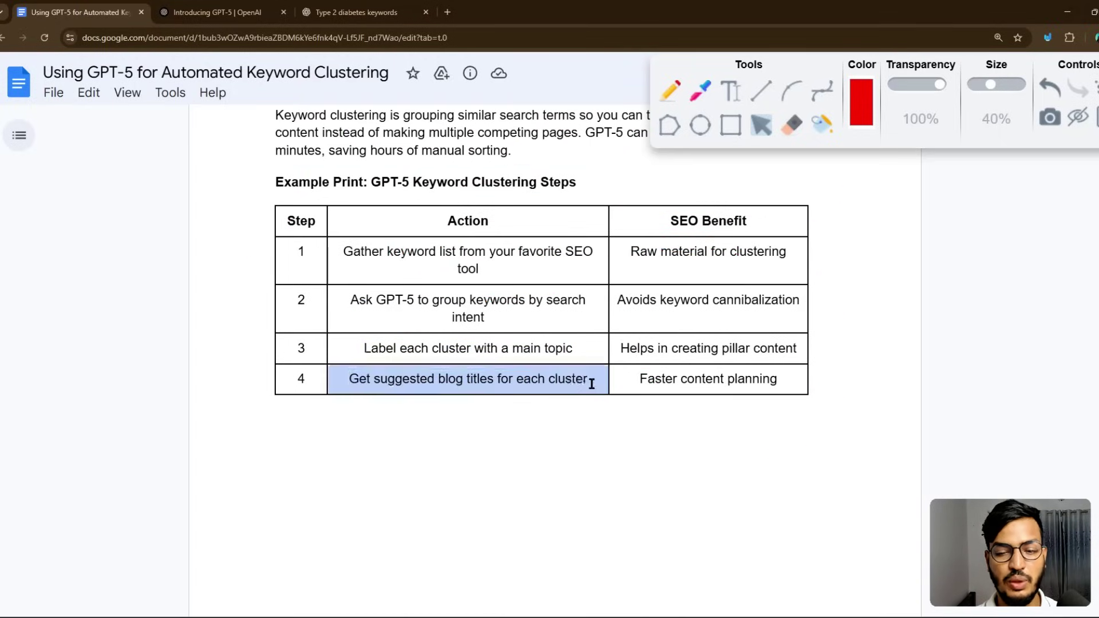
pyautogui.hotkey('ctrl', 'Tab')
pyautogui.hotkey('ctrl', 'Tab')
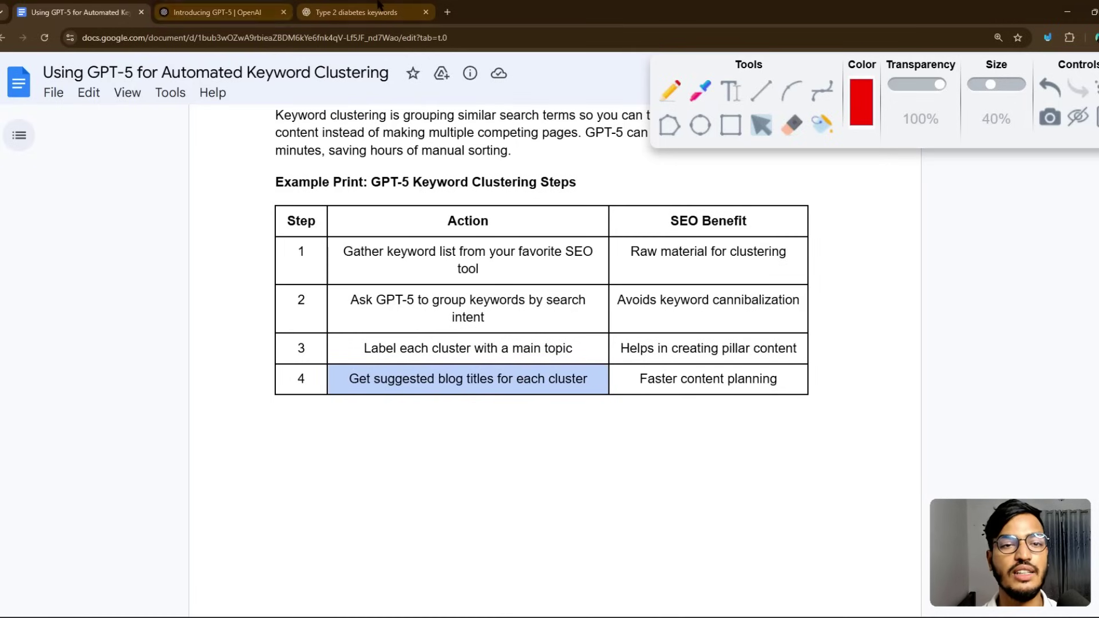
pyautogui.scroll(-3, 445, 401)
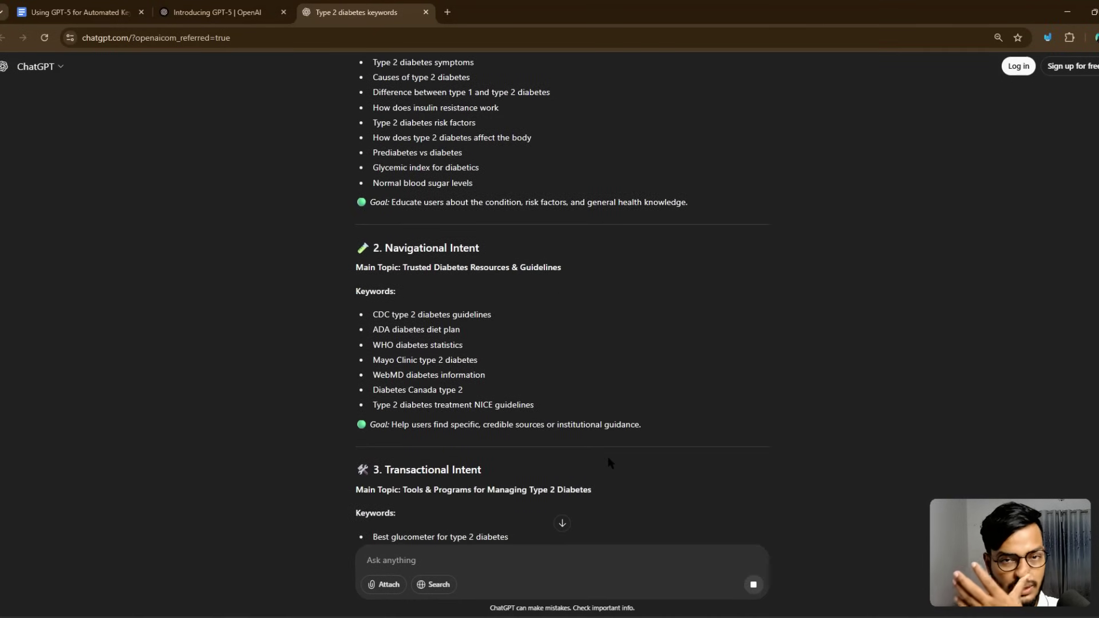
pyautogui.scroll(3, 438, 298)
pyautogui.scroll(1, 439, 298)
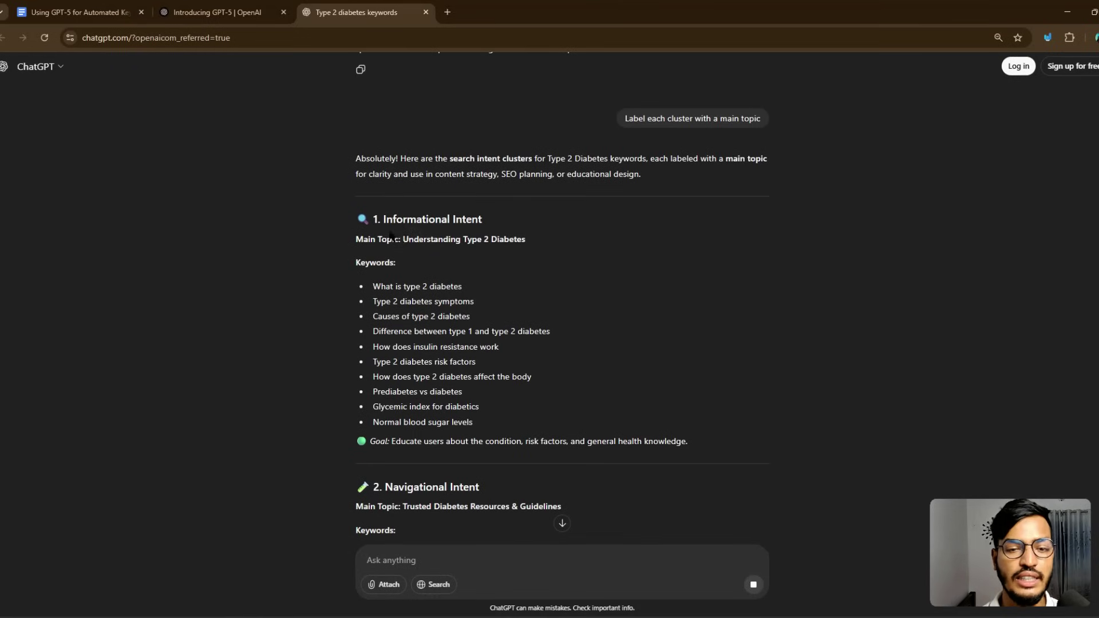
pyautogui.moveTo(373, 241); pyautogui.dragTo(524, 240)
pyautogui.scroll(-1, 525, 240)
pyautogui.moveTo(372, 226); pyautogui.dragTo(479, 347)
pyautogui.scroll(-2, 504, 339)
pyautogui.scroll(-1, 503, 339)
pyautogui.moveTo(381, 247); pyautogui.dragTo(480, 251)
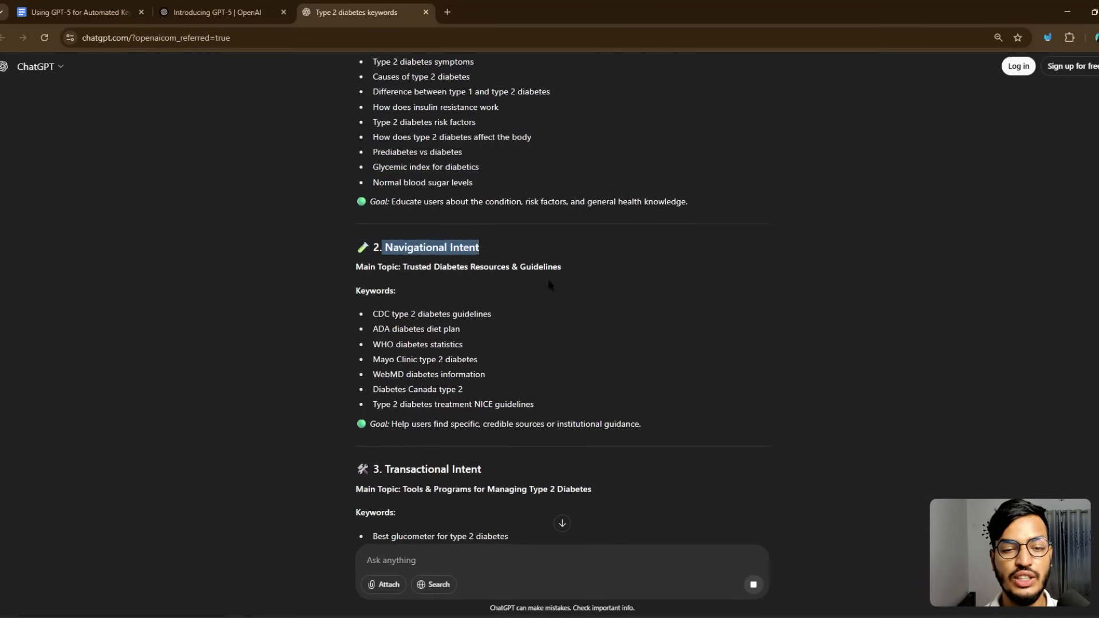
pyautogui.scroll(-1, 436, 232)
pyautogui.moveTo(406, 210); pyautogui.dragTo(574, 207)
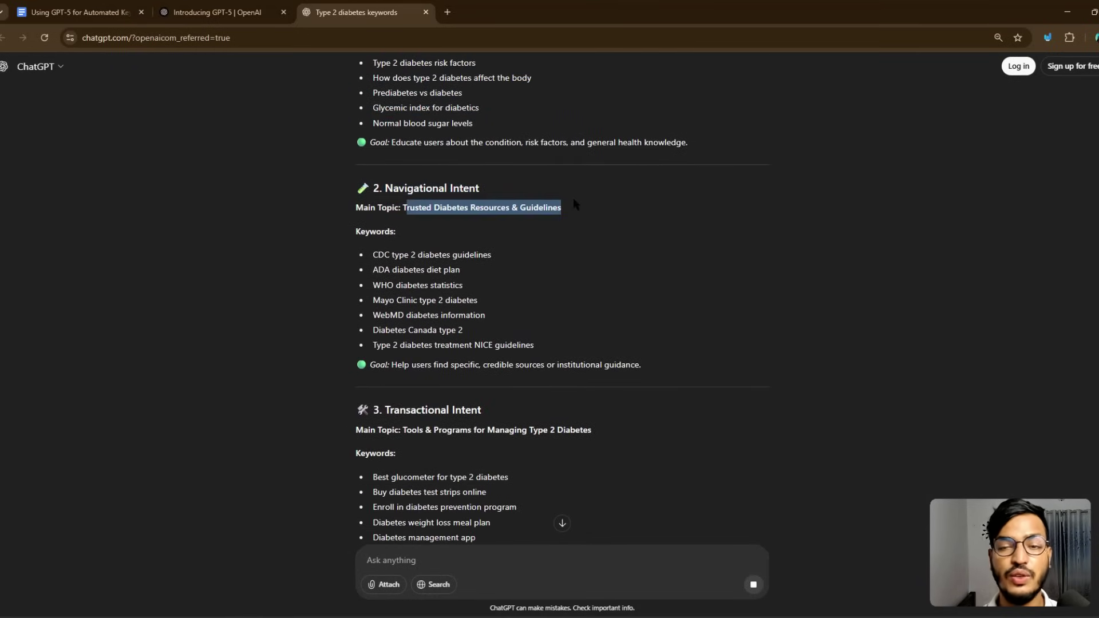
pyautogui.scroll(-1, 567, 210)
pyautogui.moveTo(362, 193); pyautogui.dragTo(515, 264)
pyautogui.scroll(-2, 515, 265)
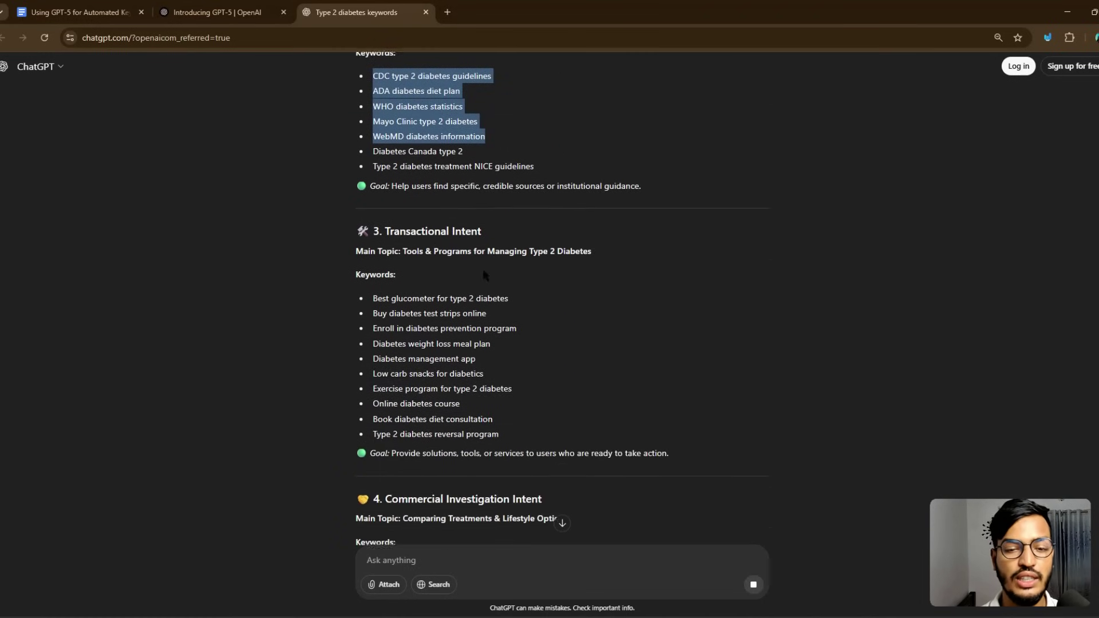
pyautogui.scroll(-1, 421, 192)
pyautogui.moveTo(379, 190); pyautogui.dragTo(599, 206)
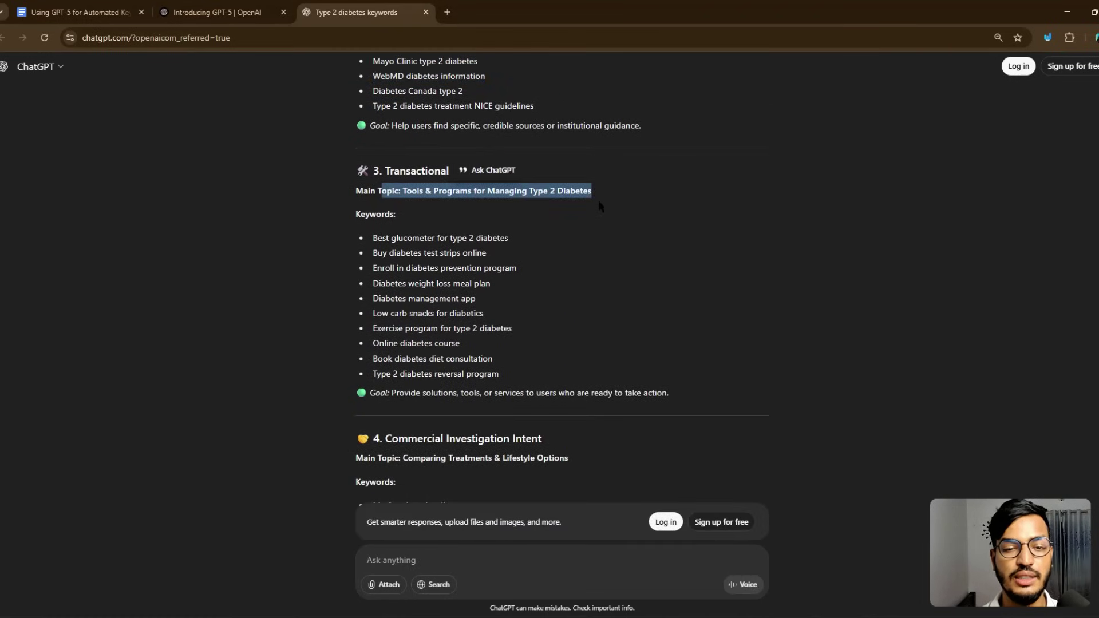
pyautogui.moveTo(372, 236); pyautogui.dragTo(545, 354)
pyautogui.scroll(-3, 545, 353)
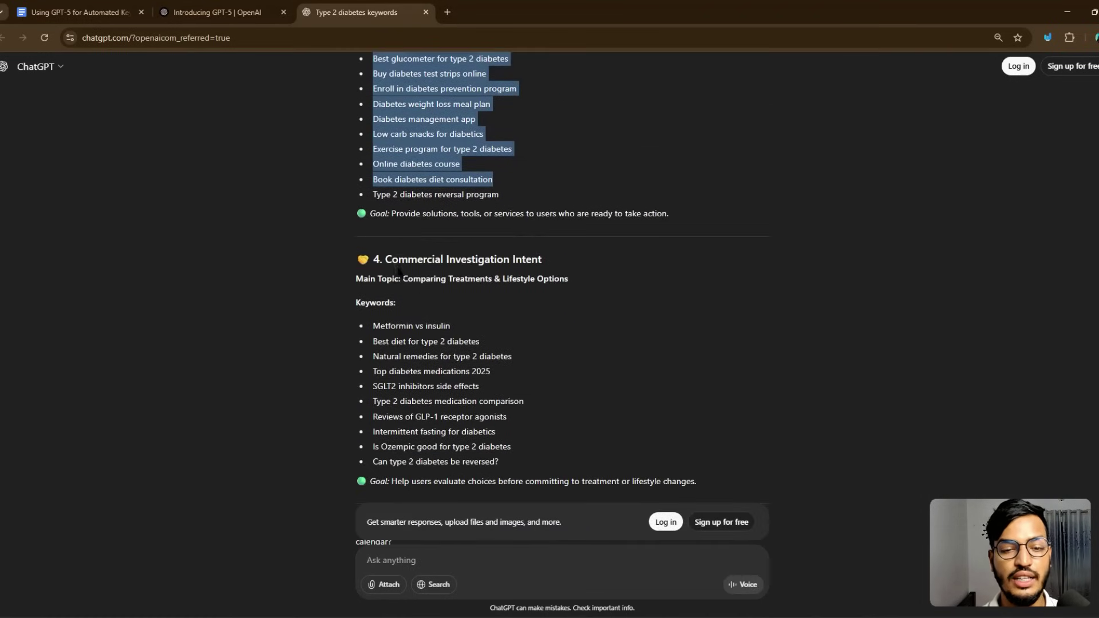
pyautogui.moveTo(385, 259); pyautogui.dragTo(550, 260)
pyautogui.scroll(-1, 627, 243)
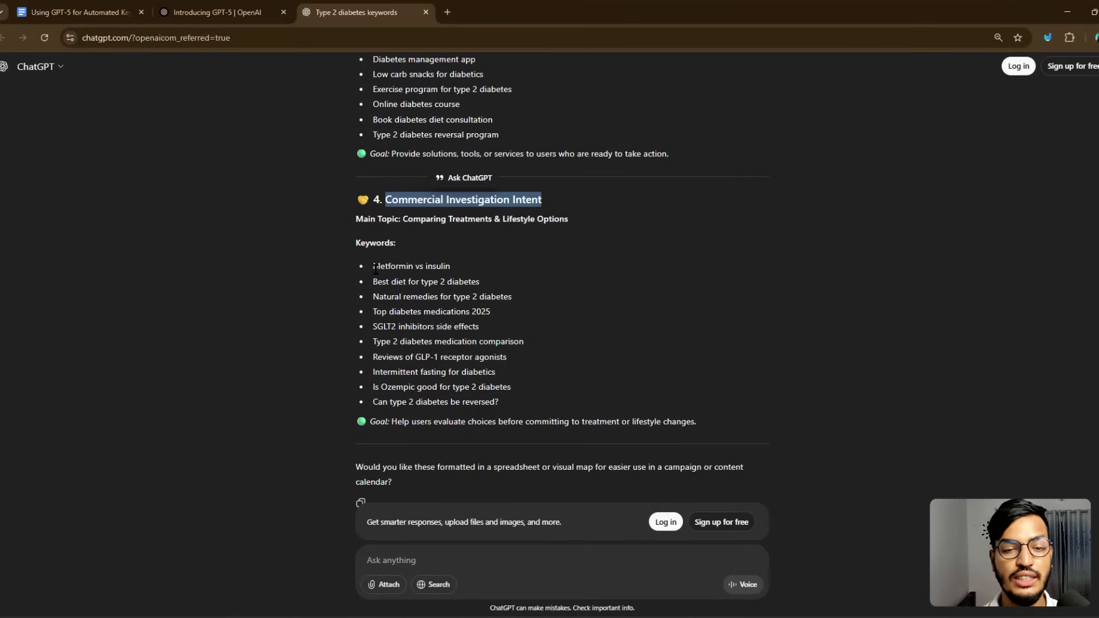
pyautogui.moveTo(388, 219); pyautogui.dragTo(569, 220)
pyautogui.moveTo(372, 265); pyautogui.dragTo(501, 403)
# Step: Paste and send the request 'Get suggested blog titles for each cluster' to ChatGPT
pyautogui.click(410, 560)
pyautogui.hotkey('ctrl', 'v')
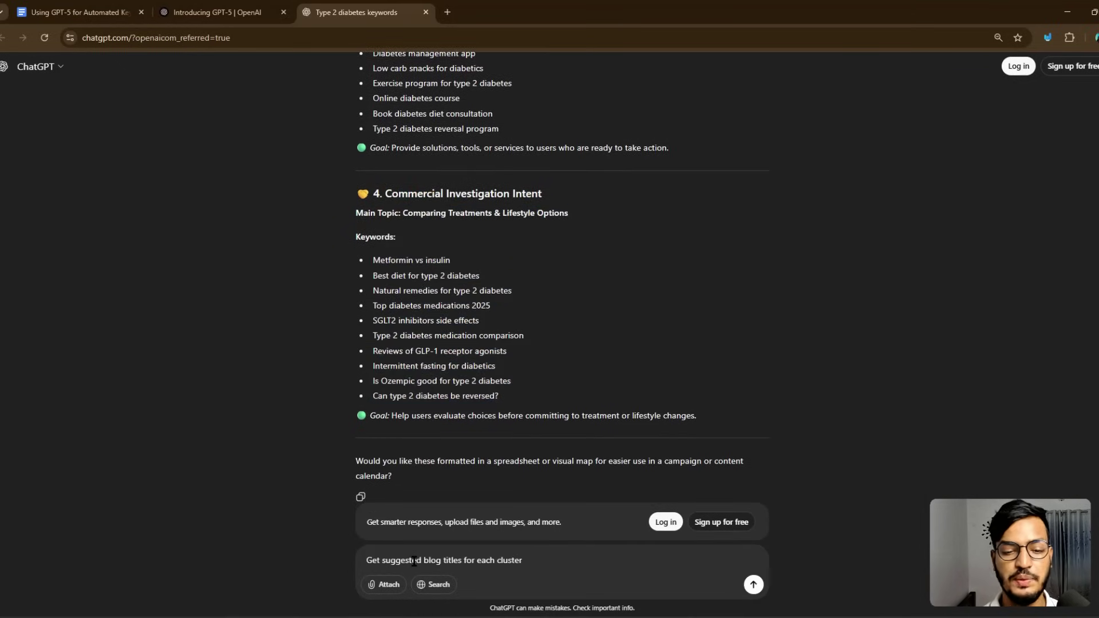
pyautogui.press('Return')
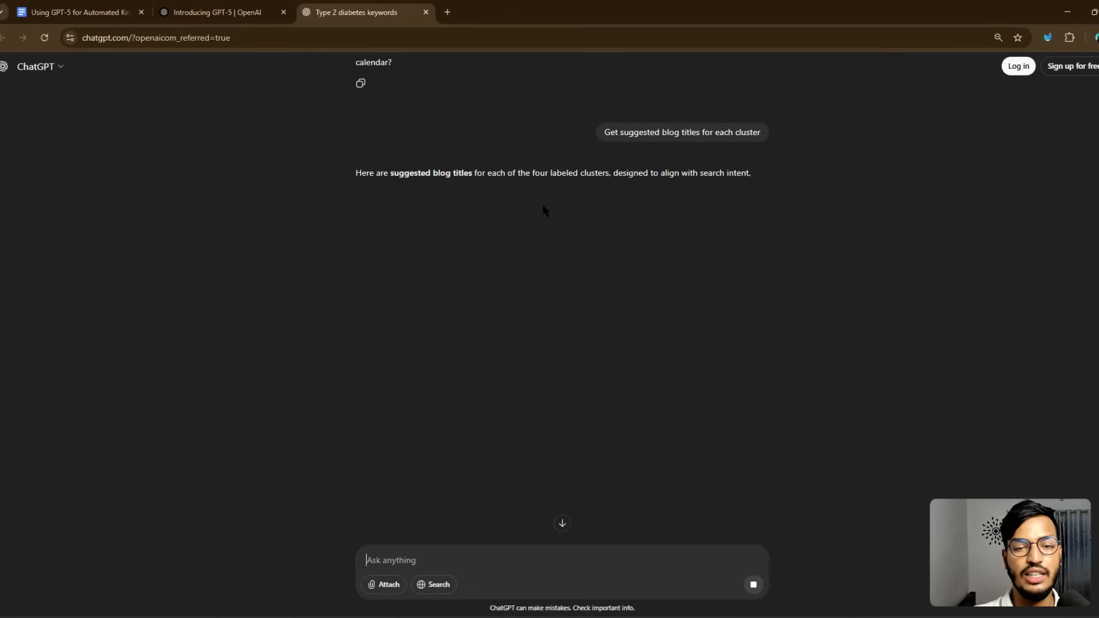
# Step: Review the suggested titles, highlighting the Understanding Type 2 Diabetes cluster and its blog titles
pyautogui.scroll(-1, 453, 206)
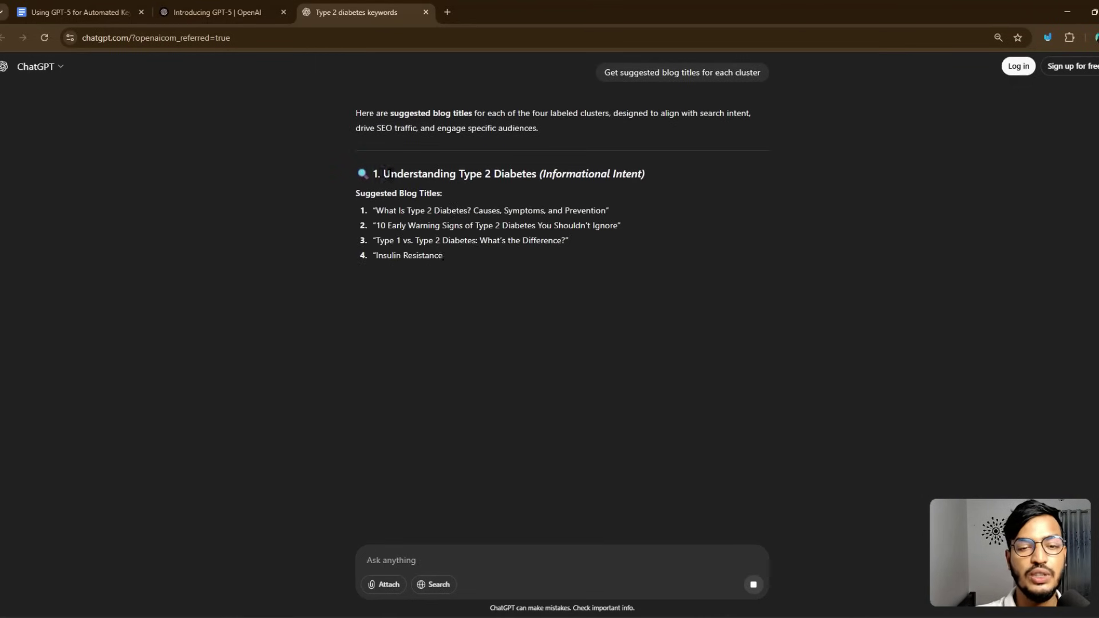
pyautogui.moveTo(384, 173); pyautogui.dragTo(502, 174)
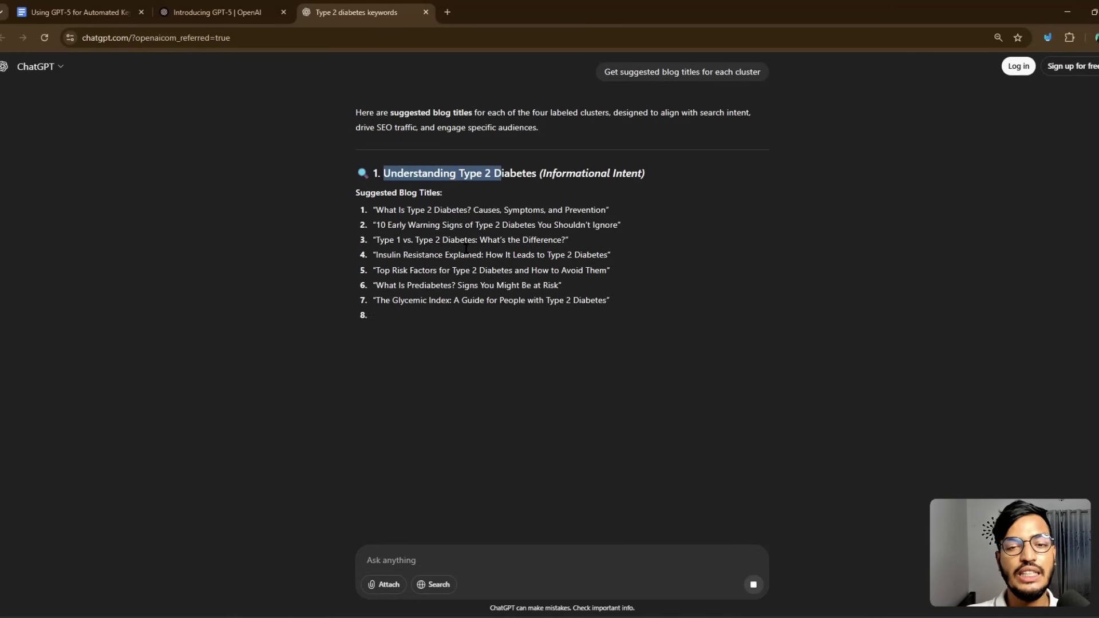
pyautogui.scroll(5, 465, 249)
pyautogui.scroll(2, 465, 244)
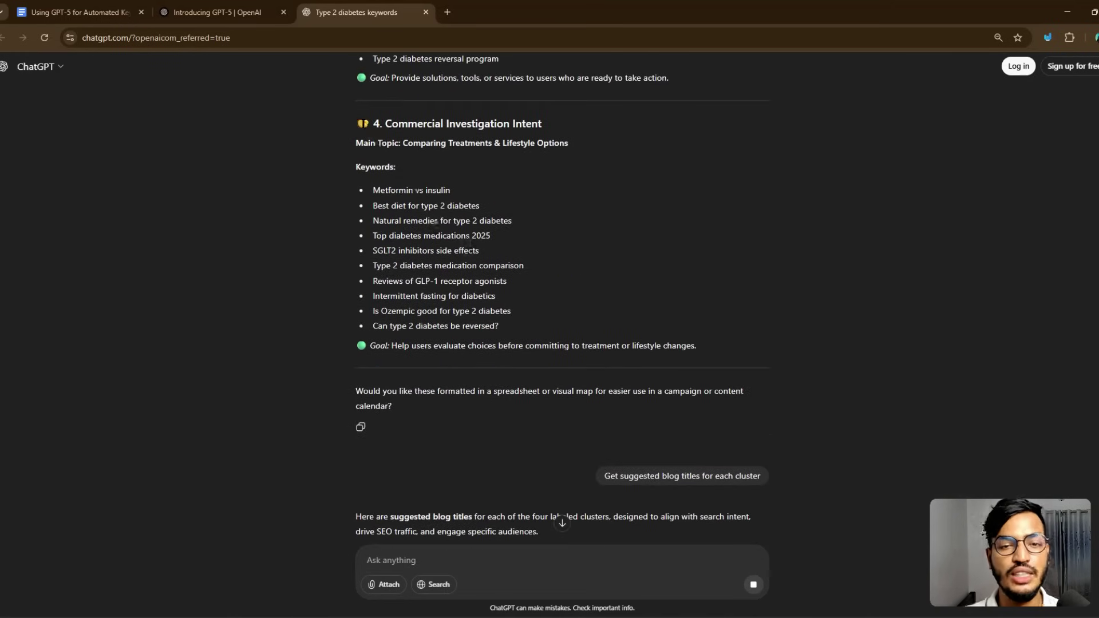
pyautogui.moveTo(370, 124); pyautogui.dragTo(541, 123)
pyautogui.scroll(-7, 409, 247)
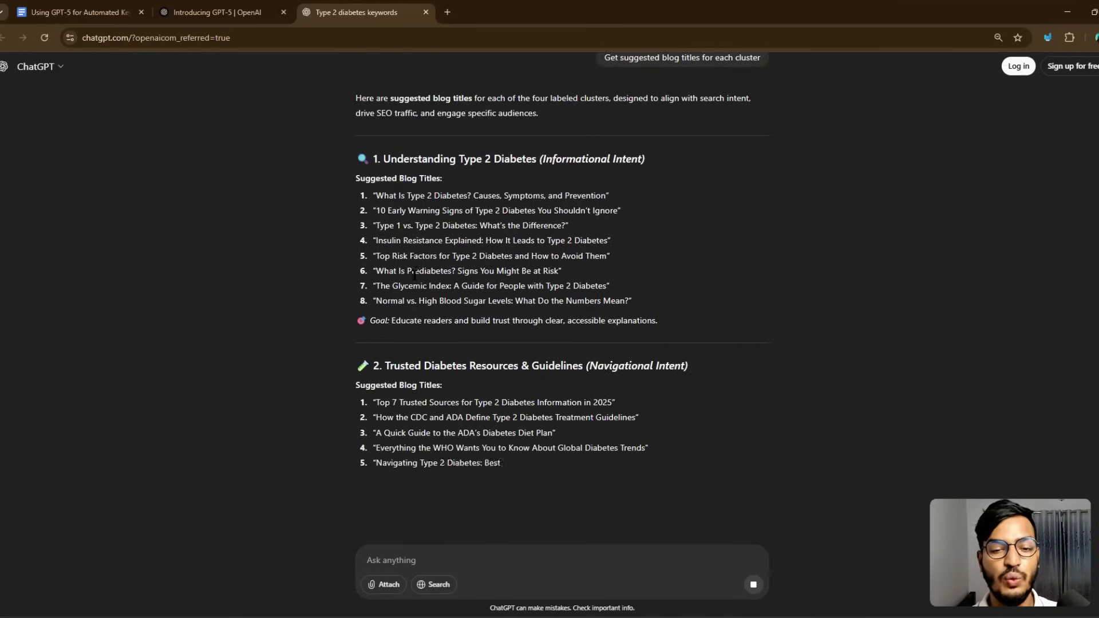
pyautogui.moveTo(377, 189); pyautogui.dragTo(618, 365)
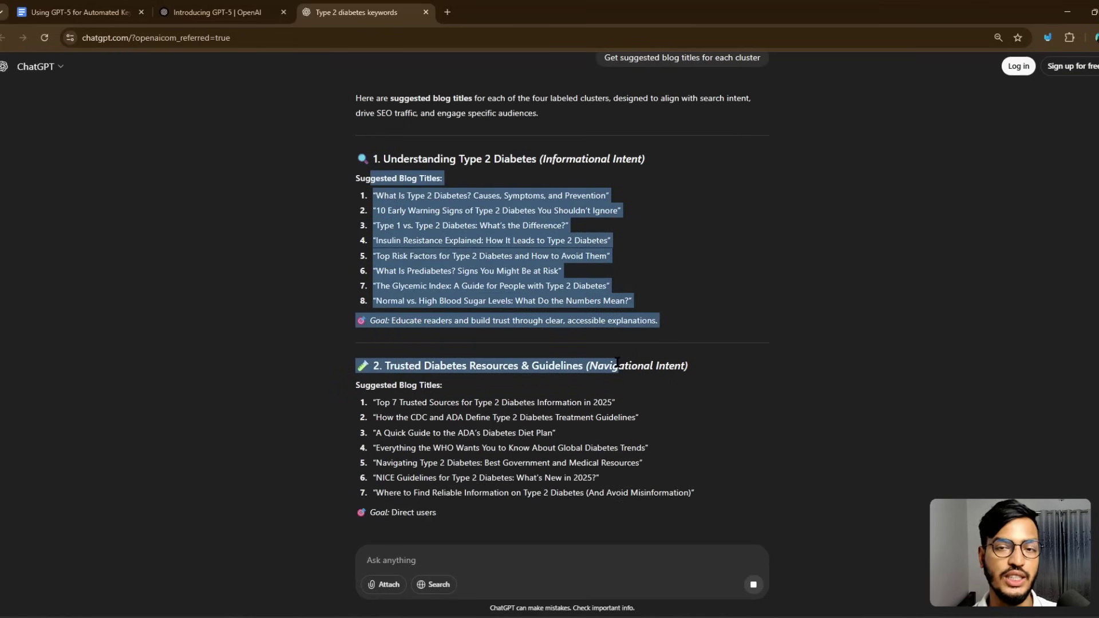